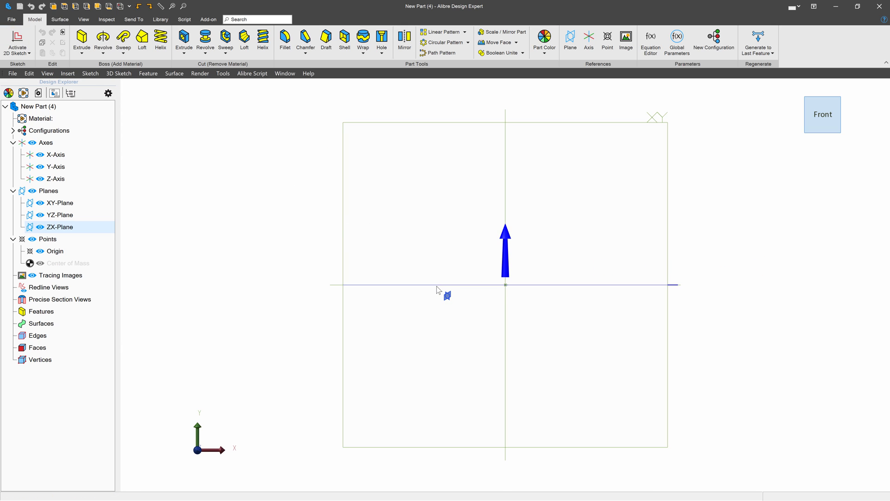
- Start a ZX-Plane sketch and draw the right base half with a two-part right upright
{"action": "double_click", "coordinate": [436, 290]}
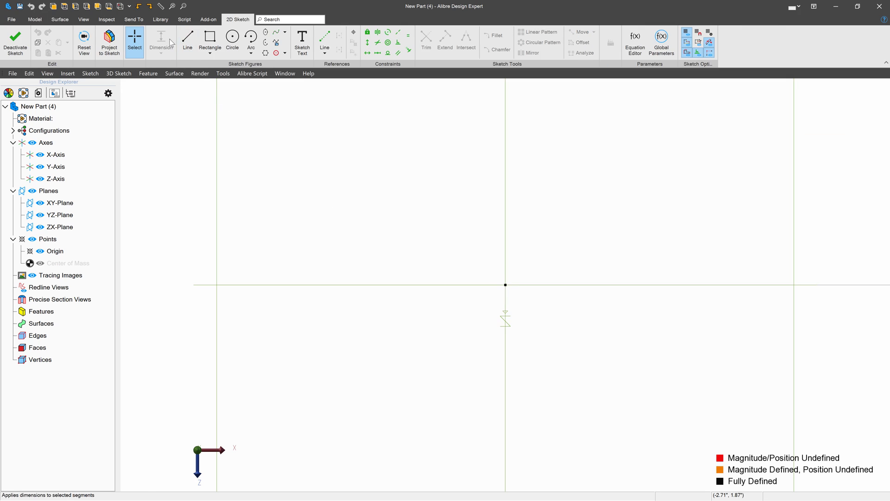
{"action": "left_click", "coordinate": [187, 41]}
{"action": "left_click", "coordinate": [505, 284]}
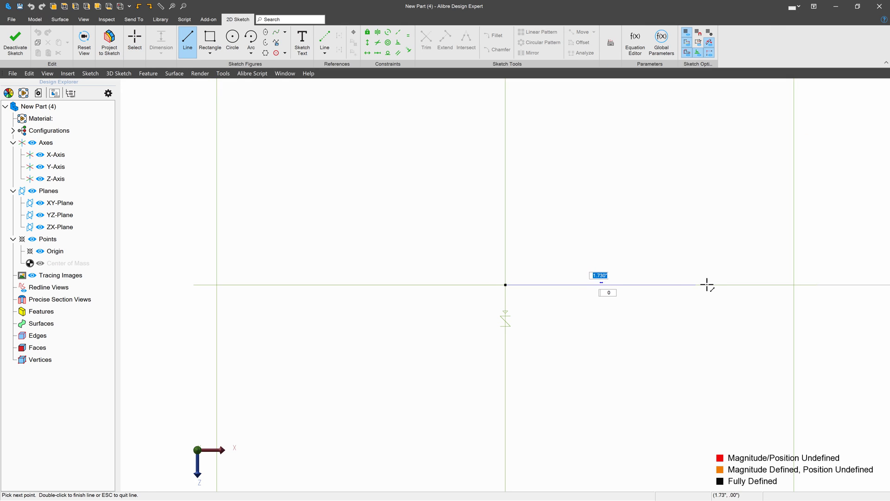
{"action": "left_click", "coordinate": [713, 285]}
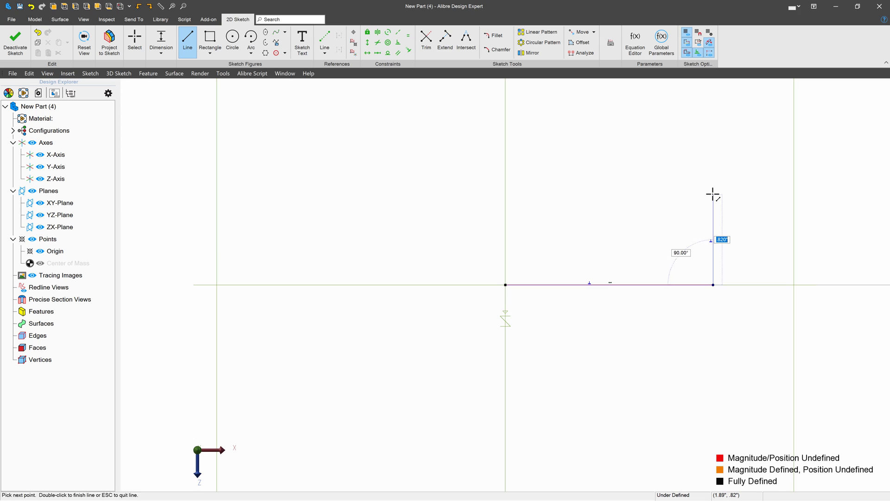
{"action": "left_click", "coordinate": [713, 194]}
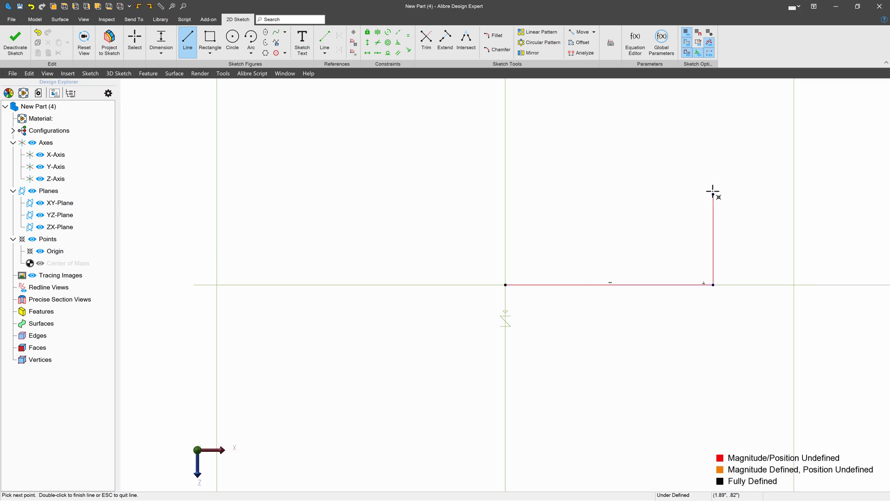
{"action": "double_click", "coordinate": [712, 99]}
{"action": "key", "text": "Escape"}
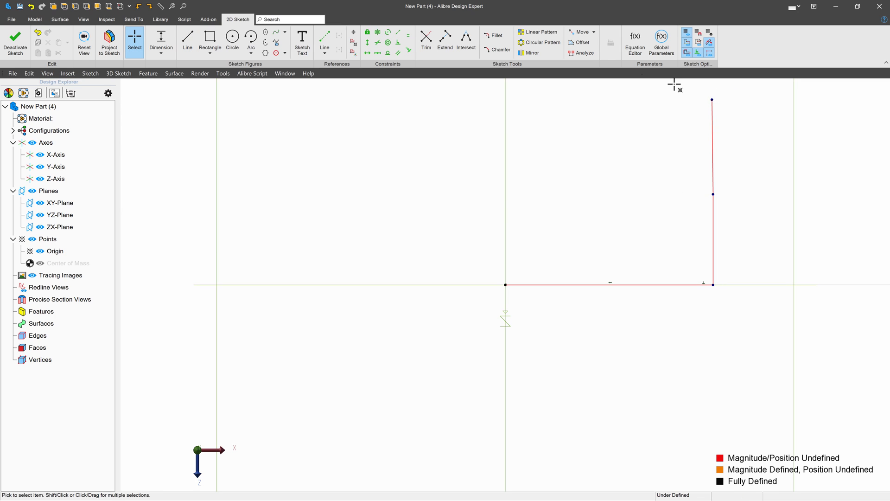
- Constrain the upper segment of the right upright to be vertical
{"action": "left_click", "coordinate": [377, 43]}
{"action": "left_click", "coordinate": [710, 153]}
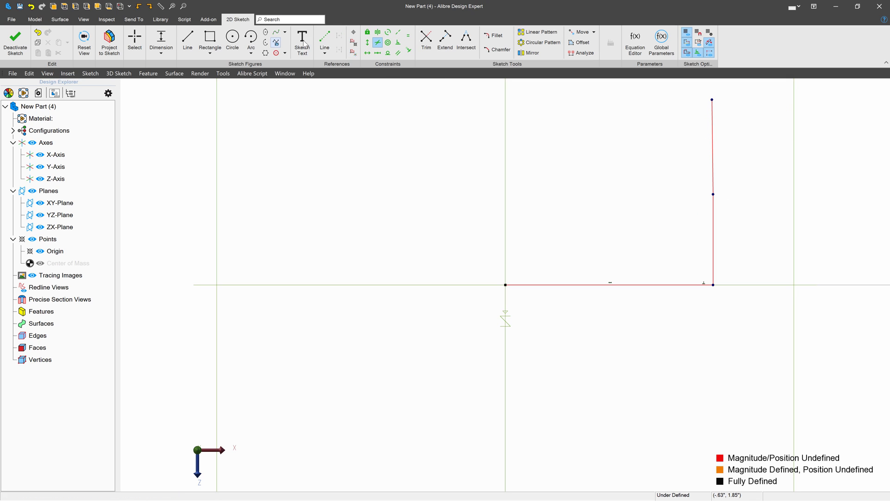
{"action": "left_click", "coordinate": [367, 42]}
{"action": "left_click", "coordinate": [710, 125]}
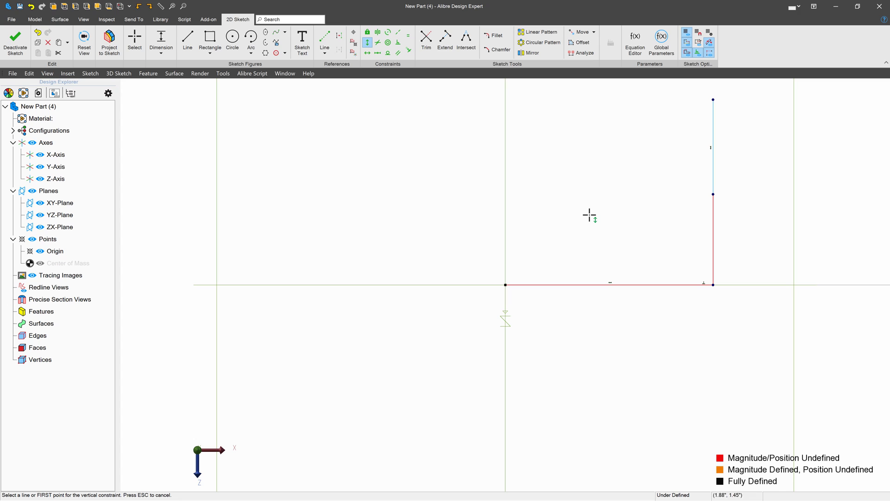
{"action": "key", "text": "Escape"}
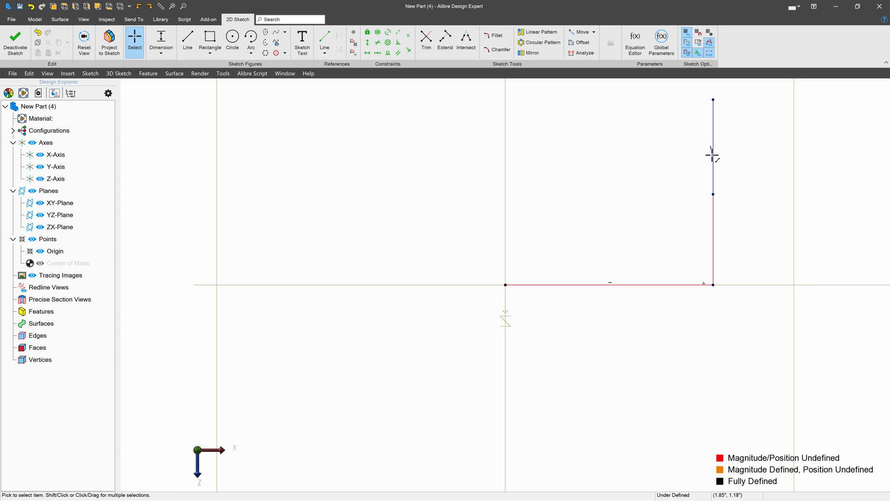
- Draw the left base half from the origin with a two-part left upright
{"action": "left_click", "coordinate": [188, 42]}
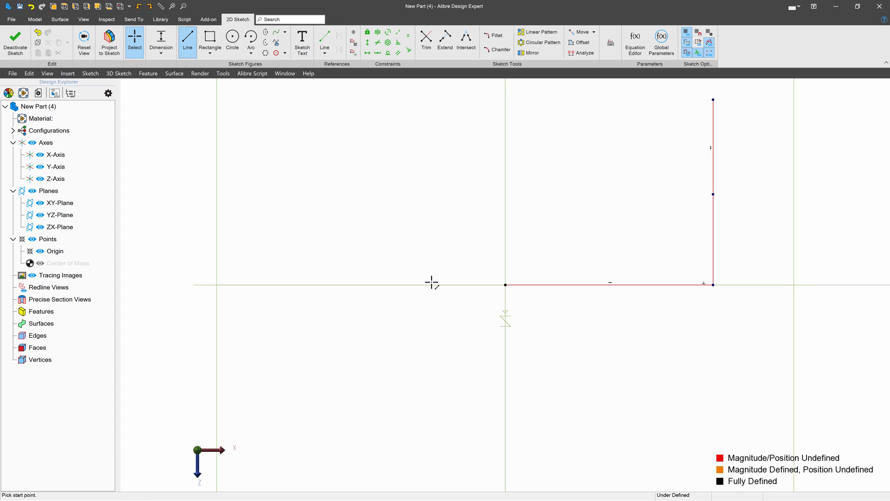
{"action": "left_click", "coordinate": [505, 285]}
{"action": "left_click", "coordinate": [342, 285]}
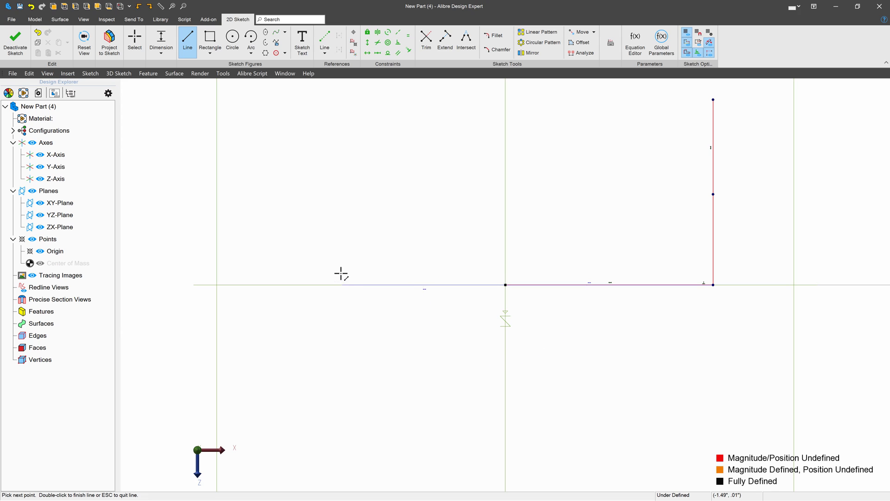
{"action": "left_click", "coordinate": [341, 209]}
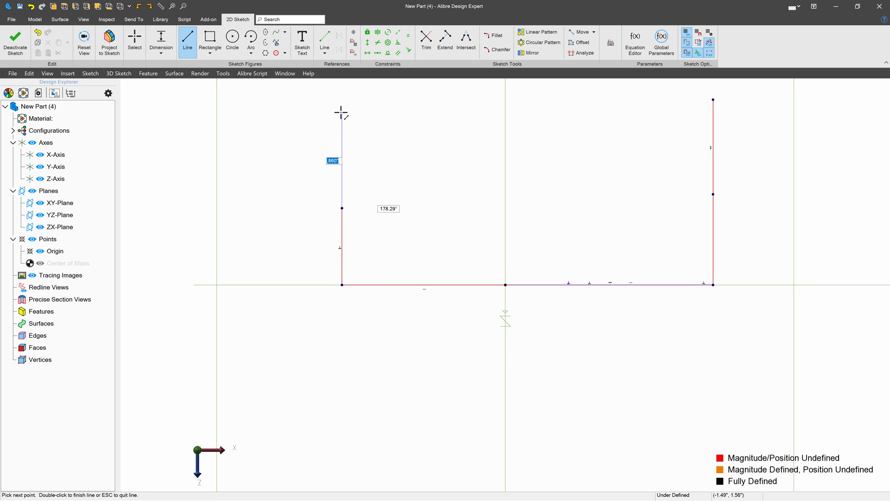
{"action": "double_click", "coordinate": [341, 113]}
{"action": "key", "text": "Escape"}
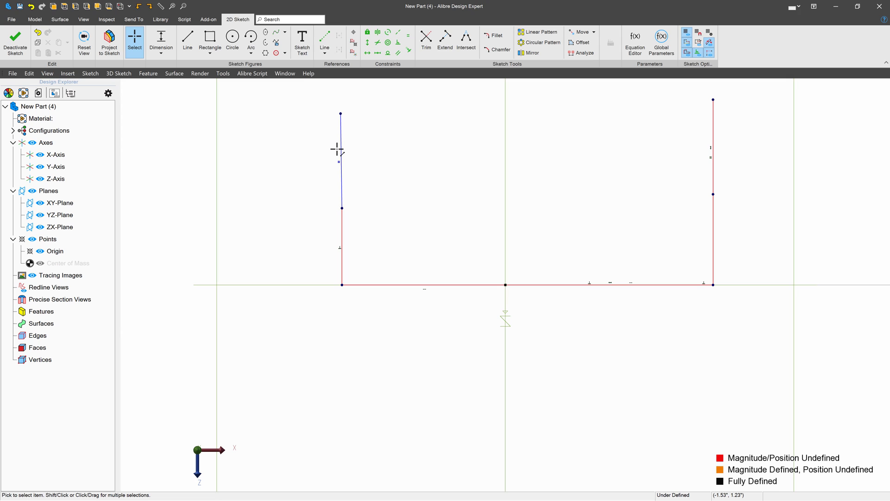
- Convert the upper segments of both uprights to reference figures
{"action": "right_click", "coordinate": [337, 149]}
{"action": "left_click", "coordinate": [388, 385]}
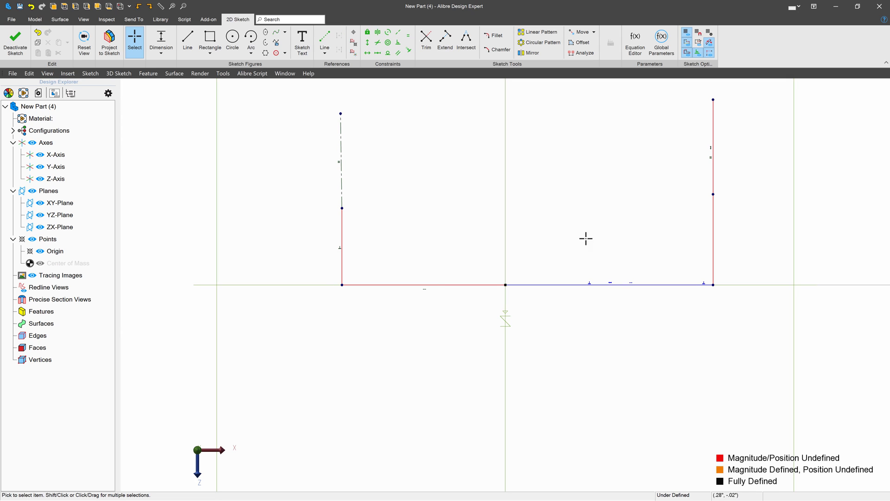
{"action": "right_click", "coordinate": [713, 131]}
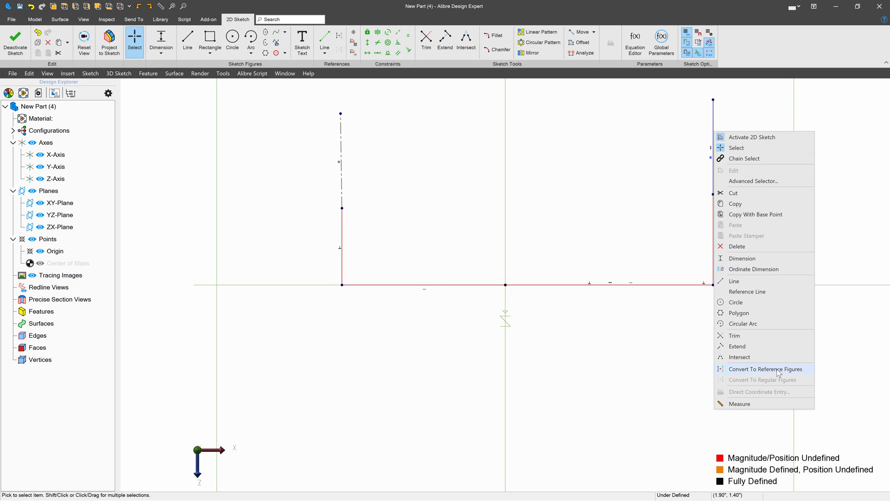
{"action": "left_click", "coordinate": [779, 369]}
- Make the left and right base halves equal in length
{"action": "scroll", "coordinate": [423, 374], "scroll_direction": "down", "scroll_amount": 3}
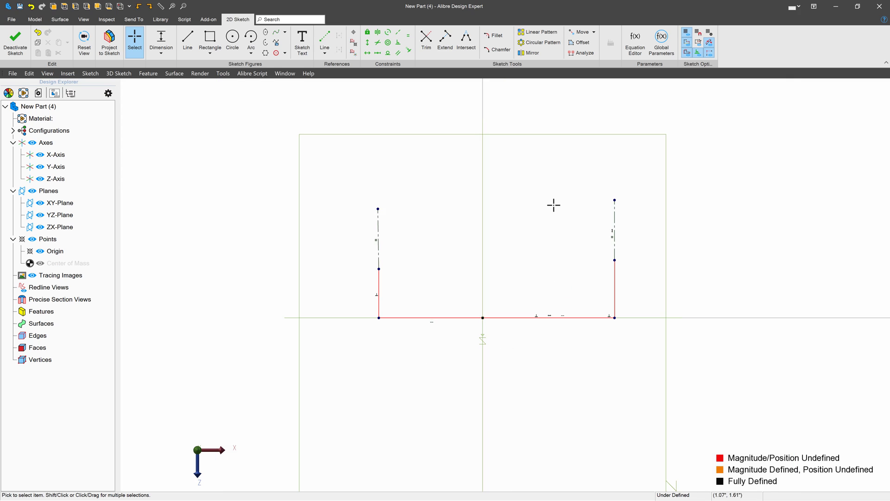
{"action": "scroll", "coordinate": [554, 204], "scroll_direction": "up", "scroll_amount": 1}
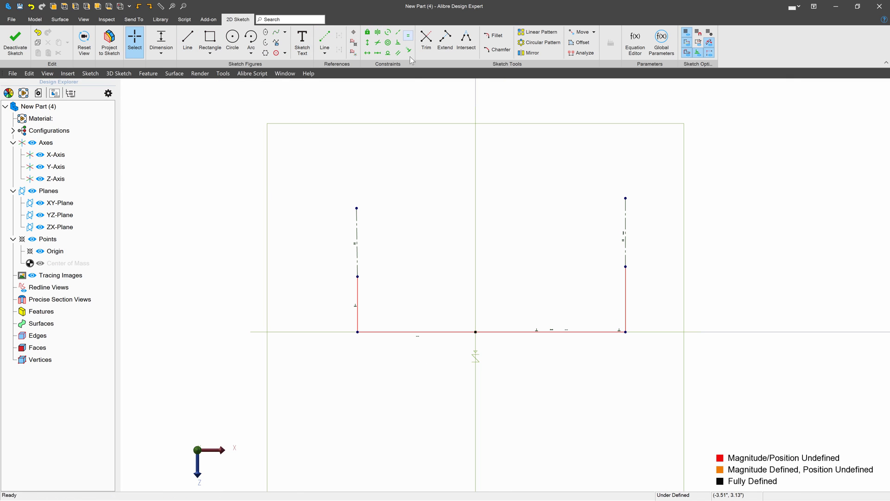
{"action": "left_click", "coordinate": [408, 36]}
{"action": "left_click", "coordinate": [445, 332]}
{"action": "left_click", "coordinate": [482, 332]}
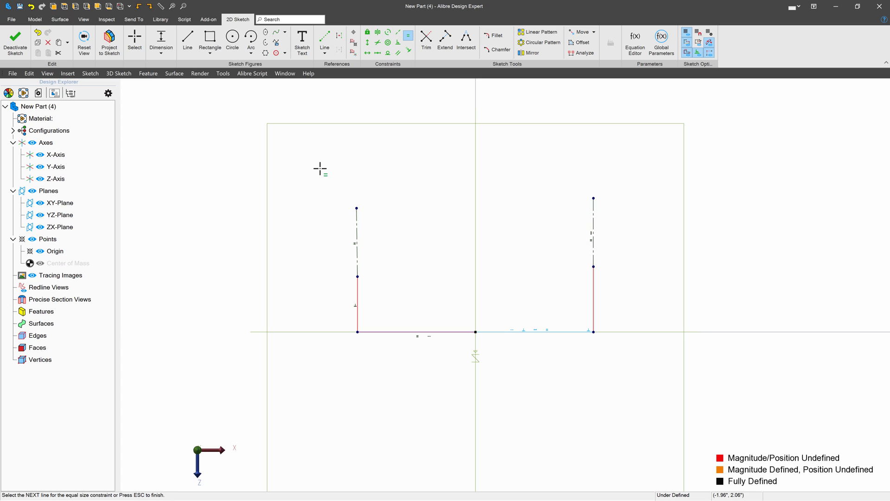
{"action": "left_click", "coordinate": [161, 42]}
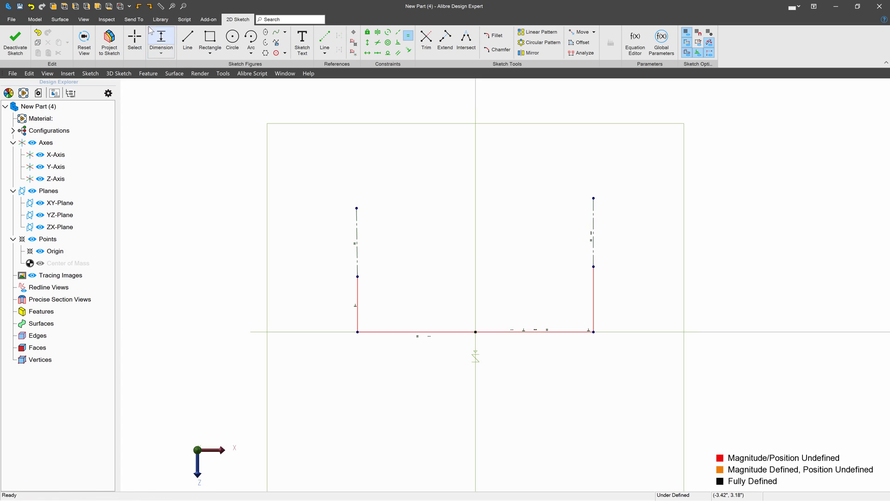
- Dimension the left base half to 10"
{"action": "left_click", "coordinate": [440, 343]}
{"action": "left_click", "coordinate": [429, 377]}
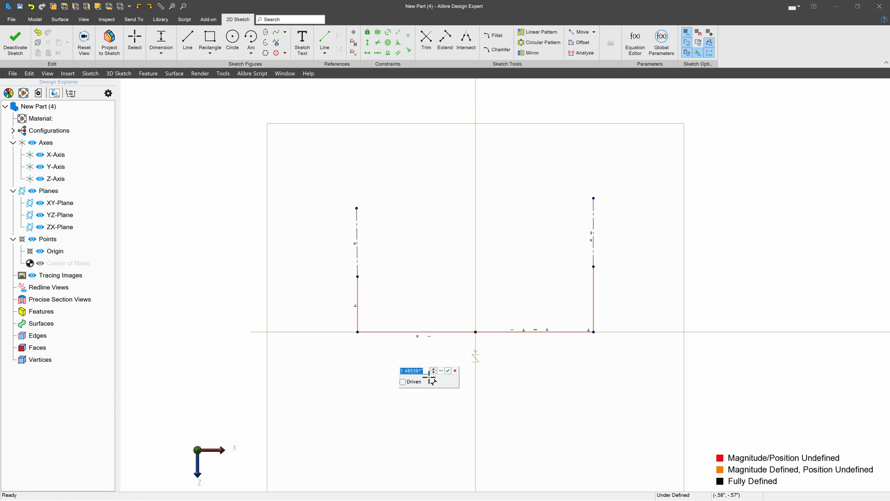
{"action": "type", "text": "10"}
{"action": "key", "text": "Return"}
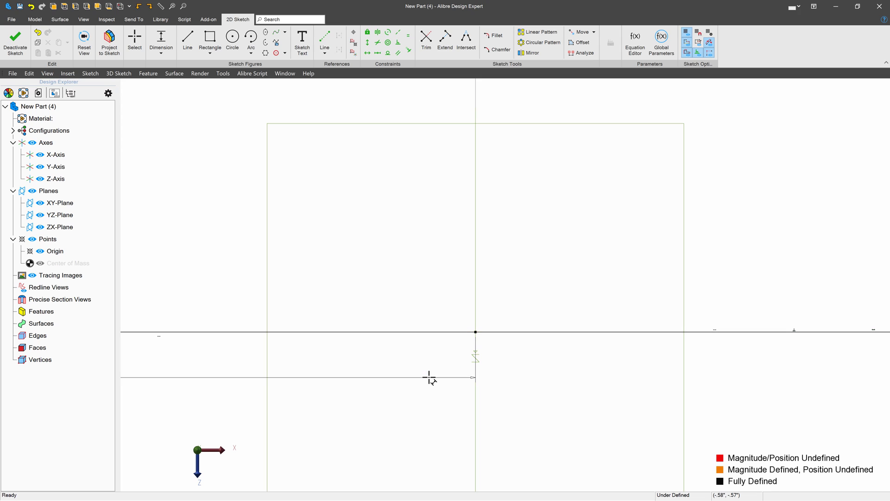
{"action": "scroll", "coordinate": [451, 423], "scroll_direction": "down", "scroll_amount": 5}
{"action": "scroll", "coordinate": [292, 403], "scroll_direction": "up", "scroll_amount": 2}
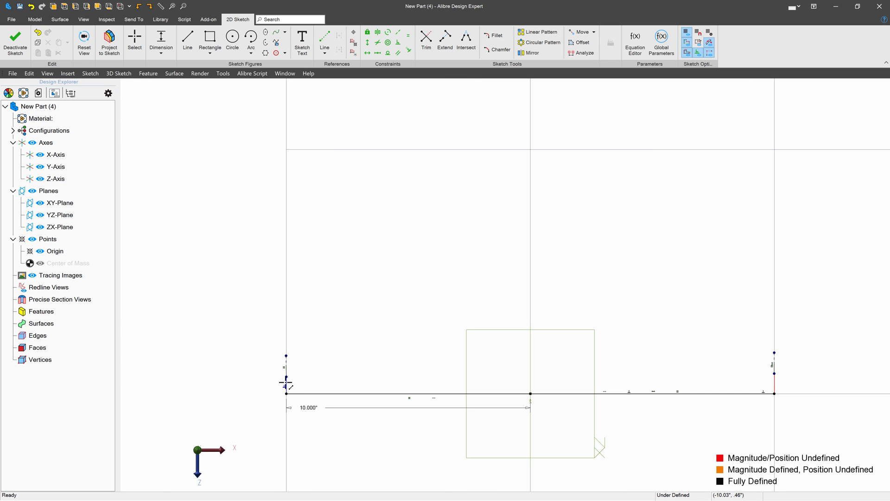
- Dimension the left upright to 6" and the right upright to 3"
{"action": "left_click", "coordinate": [286, 390]}
{"action": "left_click", "coordinate": [241, 382]}
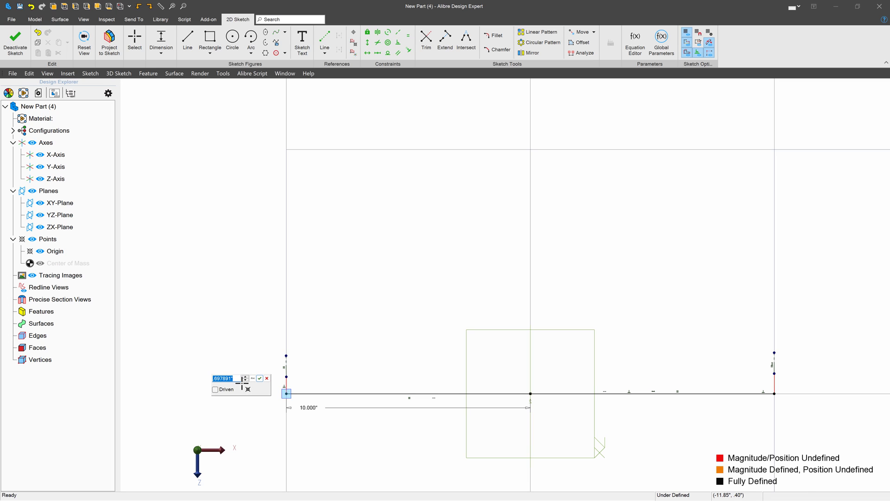
{"action": "key", "text": "Return"}
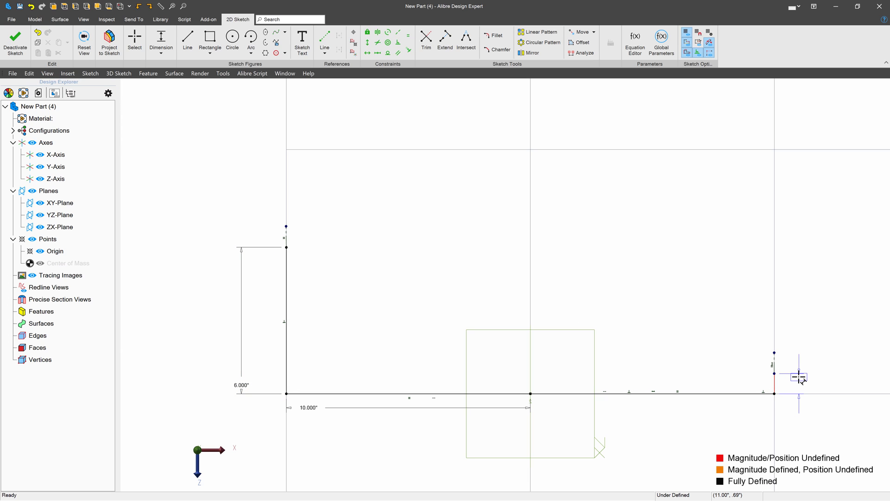
{"action": "left_click", "coordinate": [803, 379]}
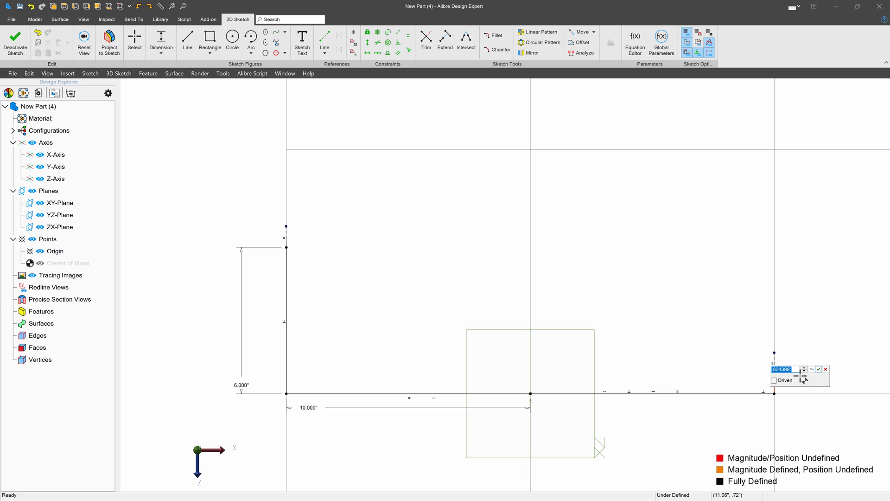
{"action": "type", "text": "3"}
{"action": "key", "text": "Return"}
{"action": "key", "text": "Escape"}
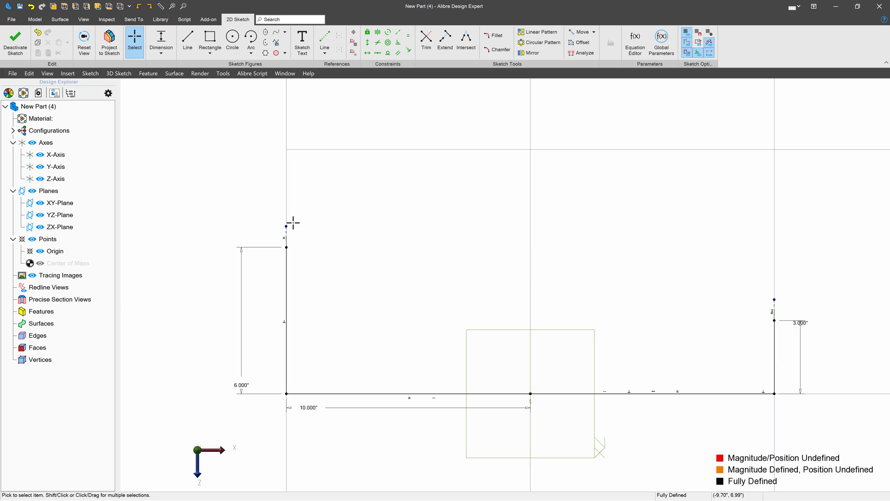
- Stretch the left reference line's top further upward
{"action": "left_click_drag", "start_coordinate": [282, 224], "coordinate": [285, 151]}
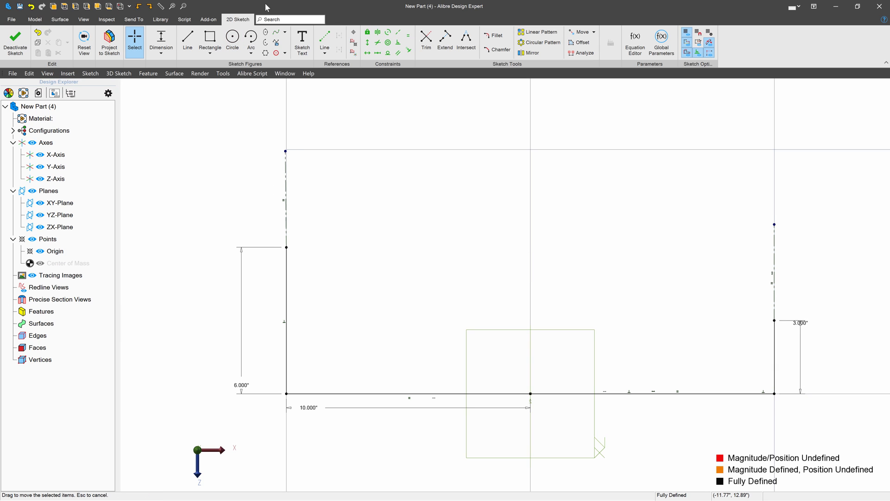
{"action": "left_click", "coordinate": [284, 186]}
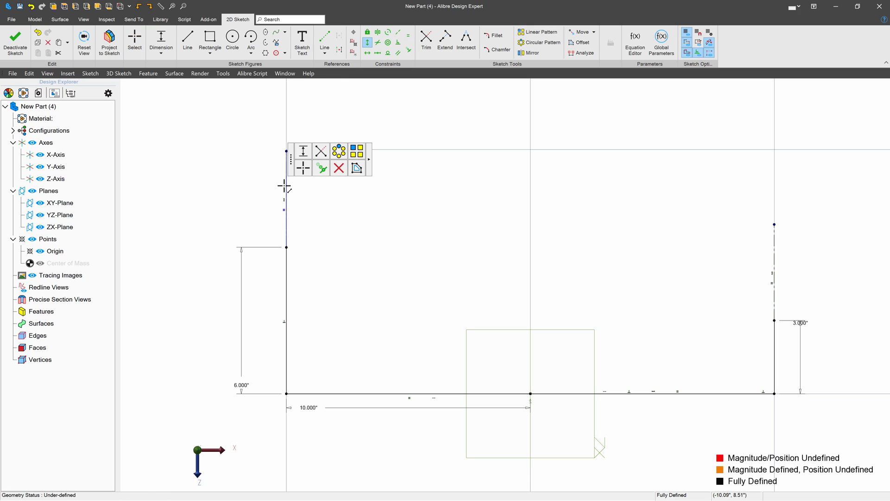
{"action": "key", "text": "Escape"}
{"action": "key", "text": "Escape"}
{"action": "left_click_drag", "start_coordinate": [283, 149], "coordinate": [289, 127]}
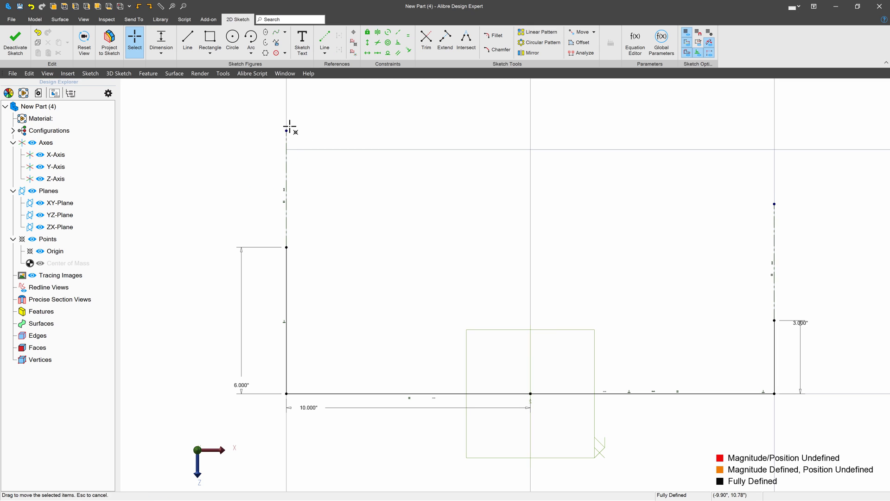
{"action": "scroll", "coordinate": [169, 277], "scroll_direction": "down", "scroll_amount": 2}
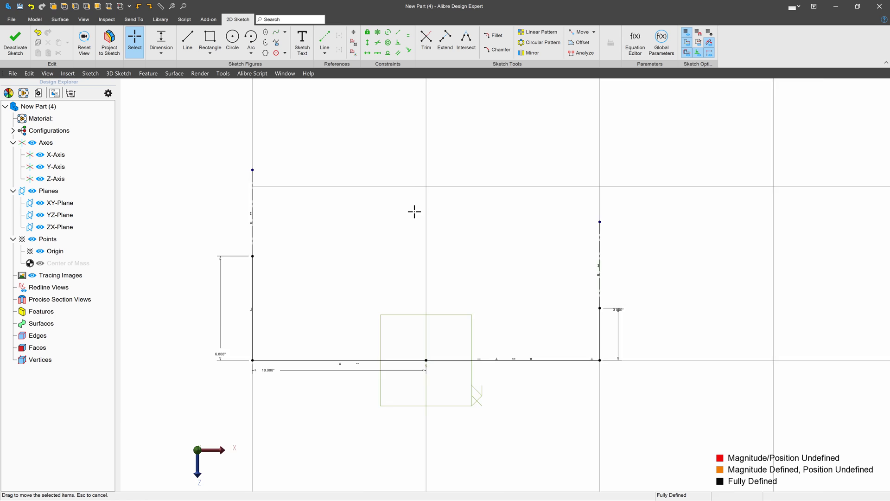
{"action": "scroll", "coordinate": [414, 210], "scroll_direction": "up", "scroll_amount": 2}
{"action": "left_click", "coordinate": [276, 33]}
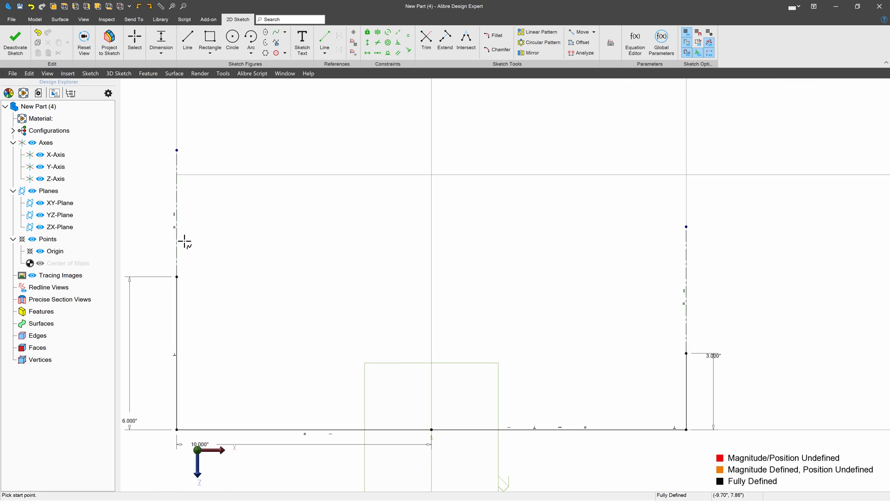
{"action": "left_click", "coordinate": [177, 277]}
{"action": "left_click", "coordinate": [188, 228]}
{"action": "left_click", "coordinate": [261, 198]}
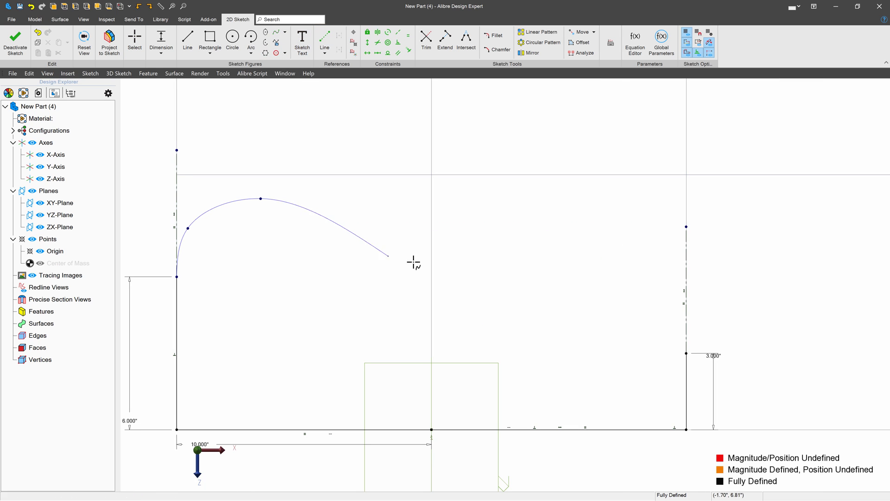
{"action": "left_click", "coordinate": [558, 157]}
{"action": "left_click", "coordinate": [619, 281]}
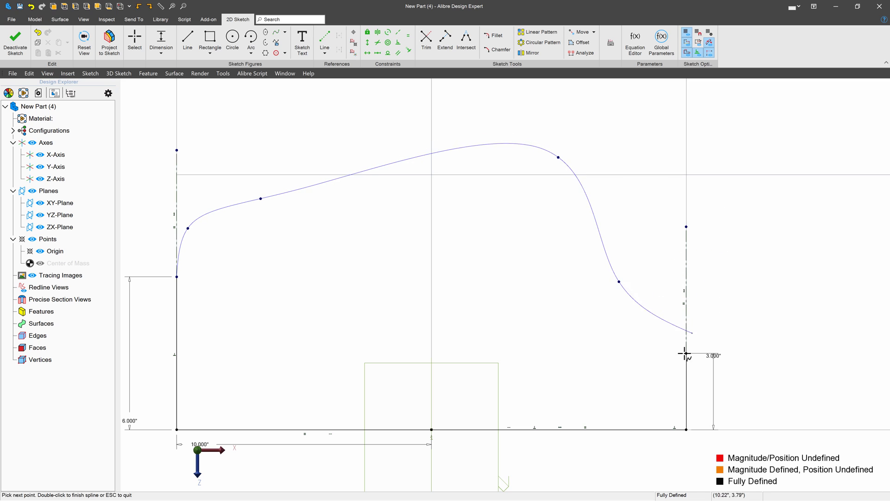
{"action": "left_click", "coordinate": [677, 333]}
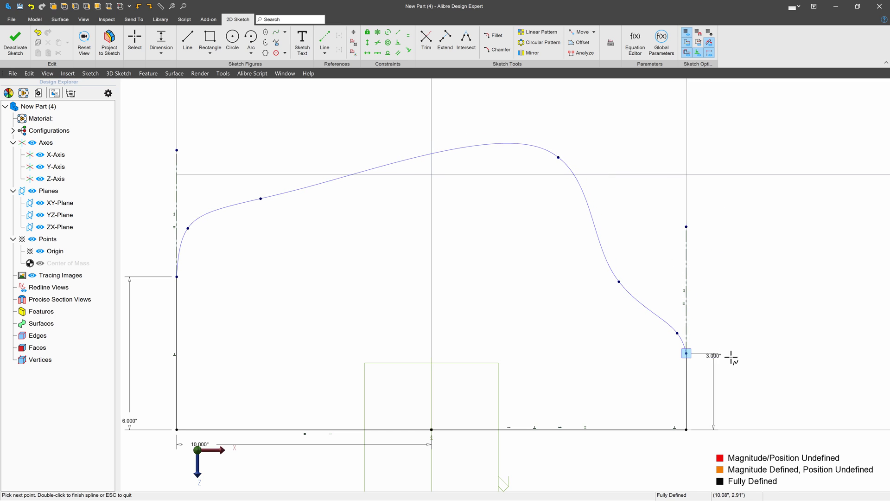
{"action": "double_click", "coordinate": [686, 354]}
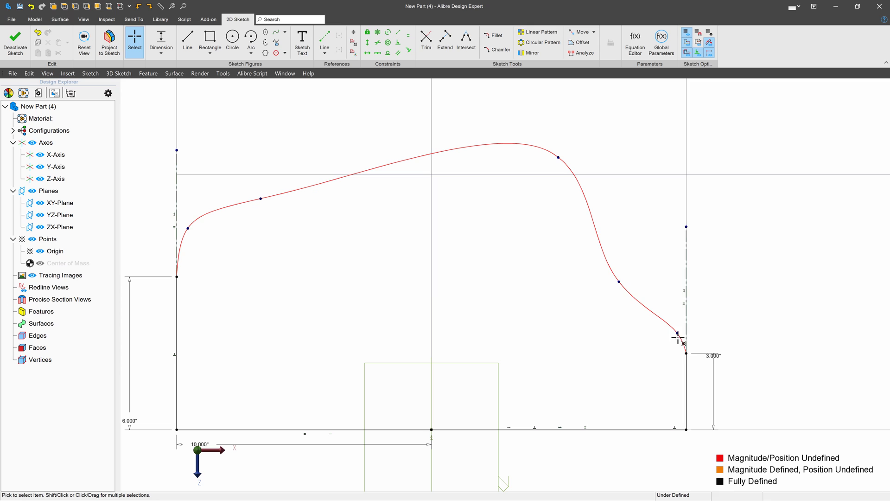
{"action": "left_click", "coordinate": [433, 153]}
{"action": "key", "text": "Delete"}
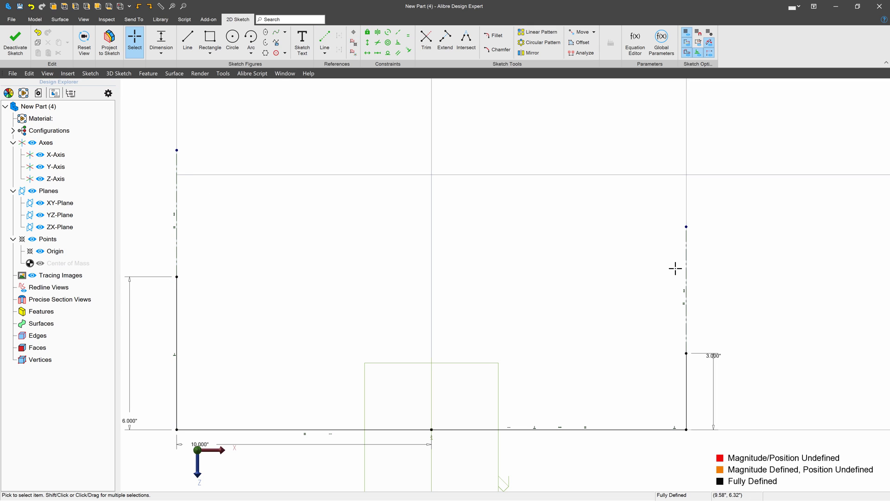
- Draw a wavy control-point spline from the left line's endpoint to the right line's endpoint
{"action": "left_click", "coordinate": [285, 33]}
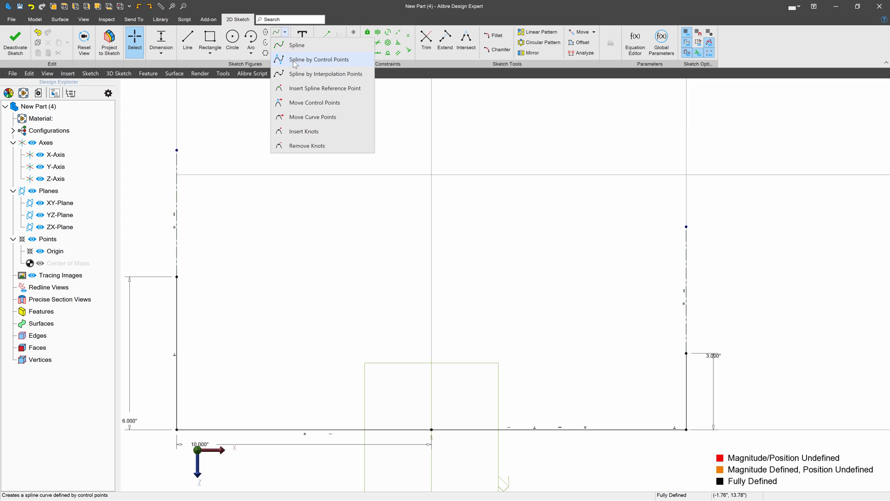
{"action": "left_click", "coordinate": [308, 60]}
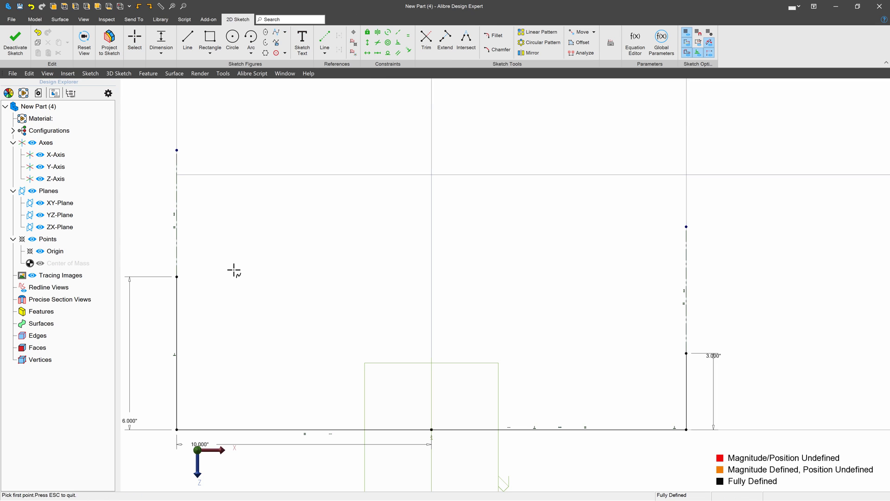
{"action": "left_click", "coordinate": [177, 276]}
{"action": "left_click", "coordinate": [177, 150]}
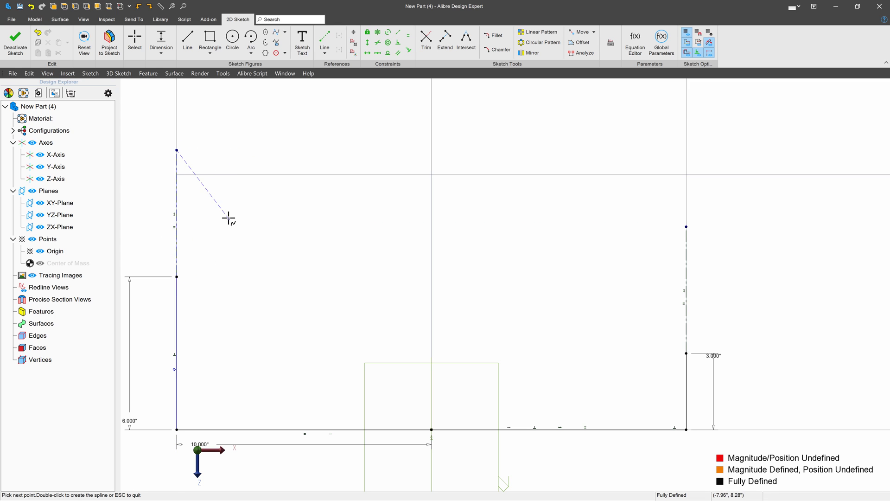
{"action": "left_click", "coordinate": [239, 191]}
{"action": "left_click", "coordinate": [357, 140]}
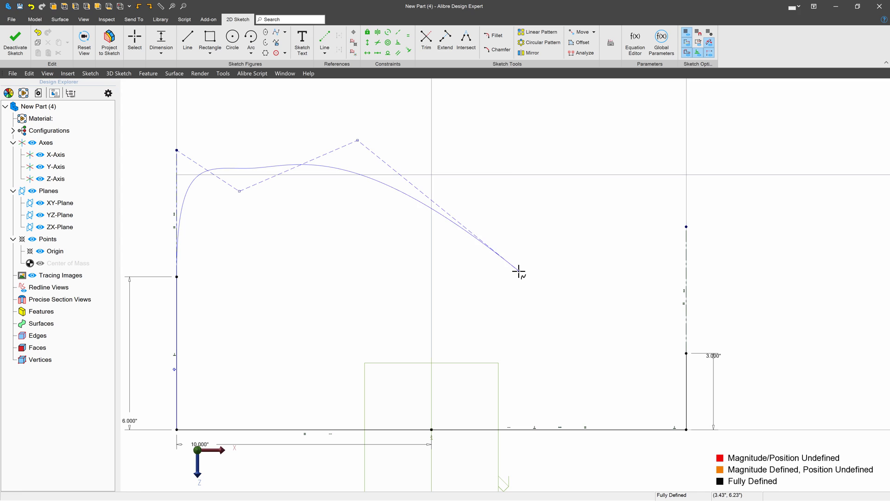
{"action": "left_click", "coordinate": [520, 268]}
{"action": "left_click", "coordinate": [587, 134]}
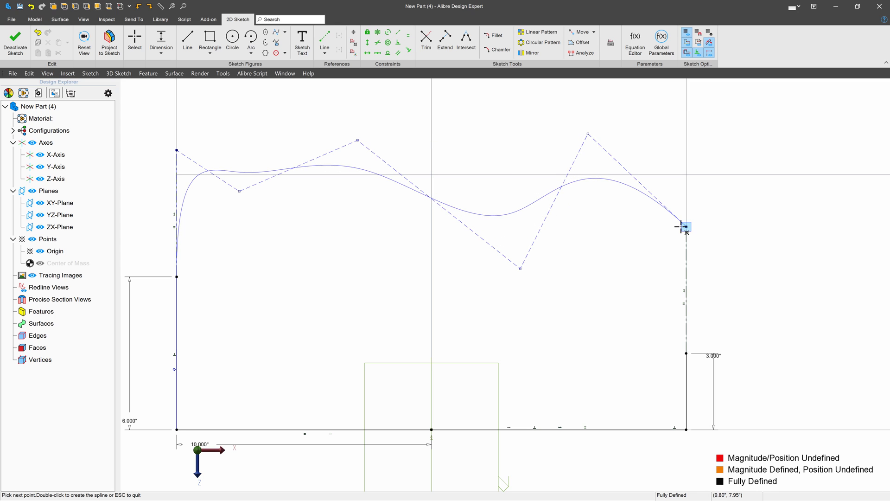
{"action": "left_click", "coordinate": [686, 226]}
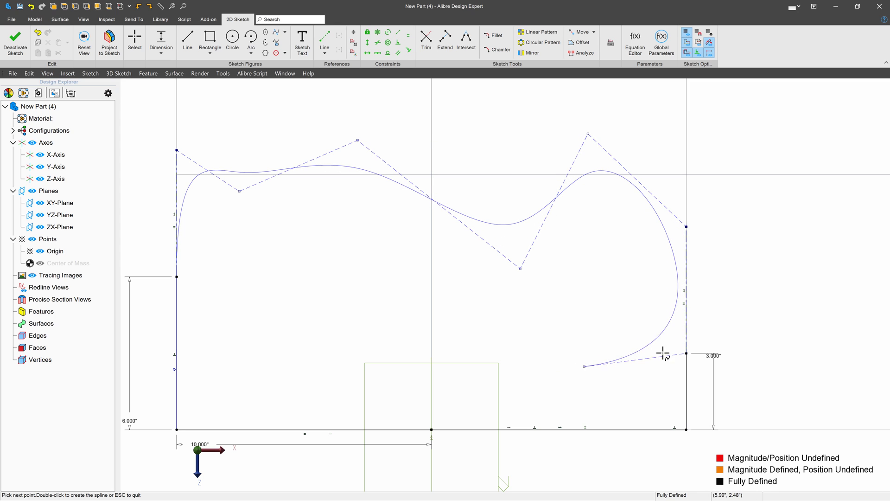
{"action": "left_click", "coordinate": [686, 353]}
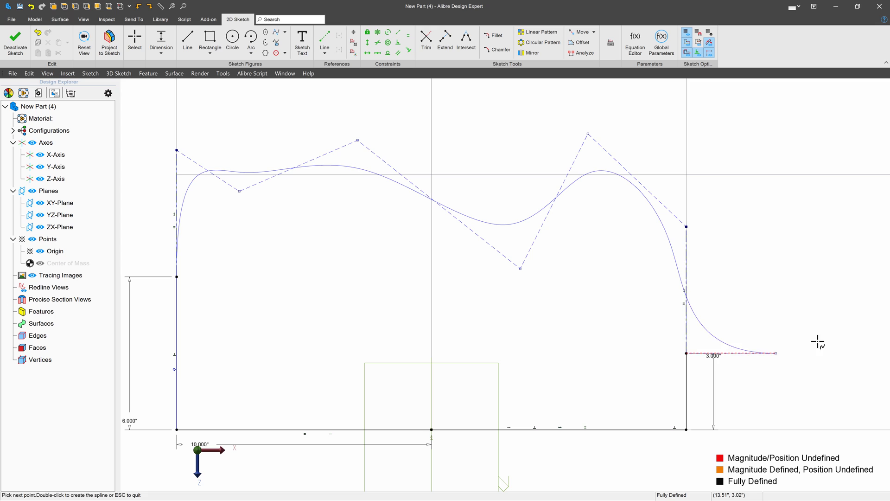
{"action": "double_click", "coordinate": [687, 352]}
{"action": "key", "text": "Escape"}
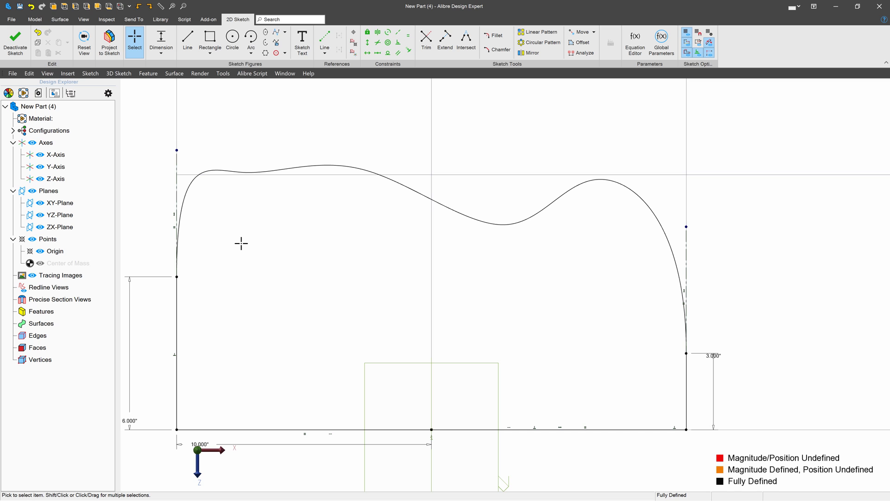
- Exit the sketch and extrude the wavy profile 5.000" into Extrusion<1>
{"action": "left_click", "coordinate": [16, 42]}
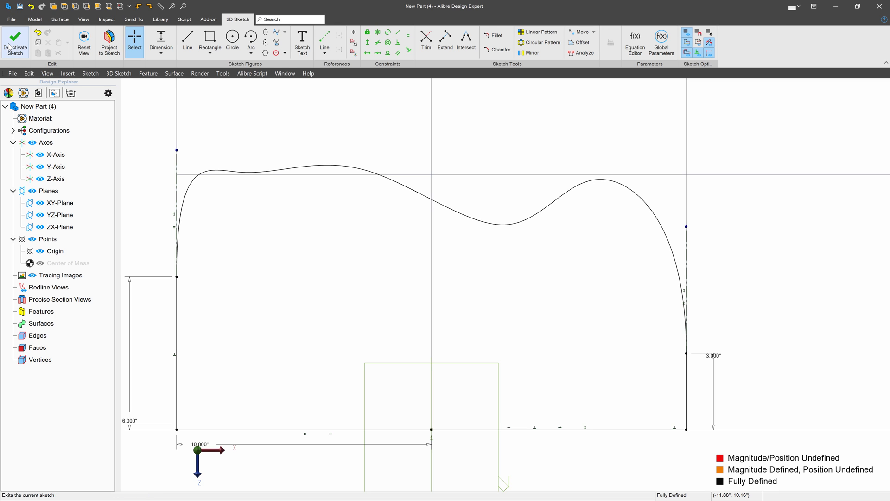
{"action": "left_click", "coordinate": [82, 39]}
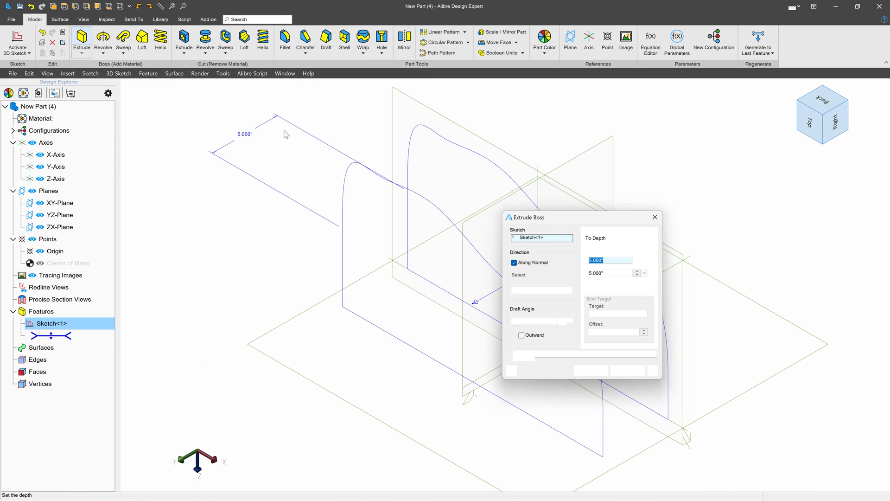
{"action": "key", "text": "Return"}
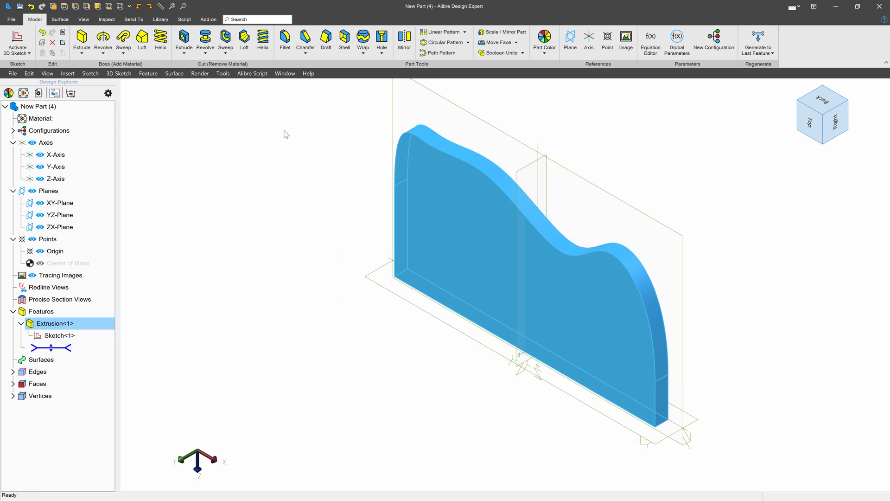
{"action": "left_click", "coordinate": [306, 226]}
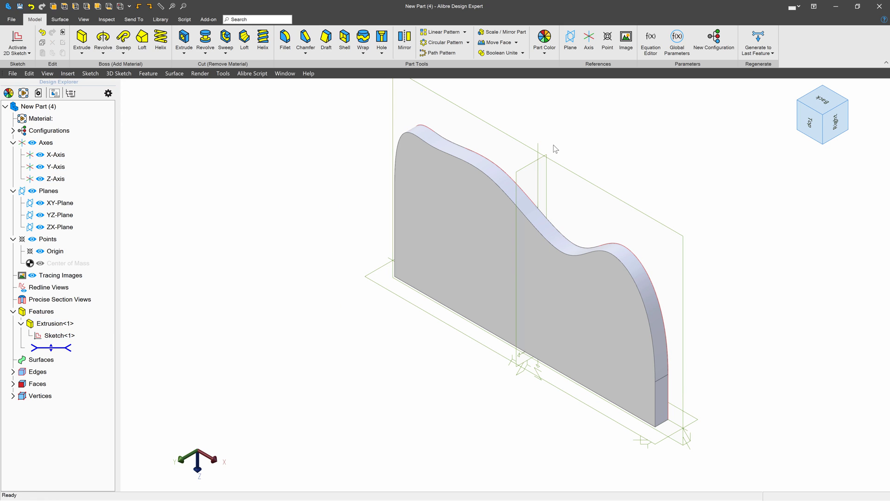
{"action": "left_click", "coordinate": [558, 162]}
- Create Plane<2> offset 4.5" from the ZX-Plane
{"action": "left_click", "coordinate": [570, 39]}
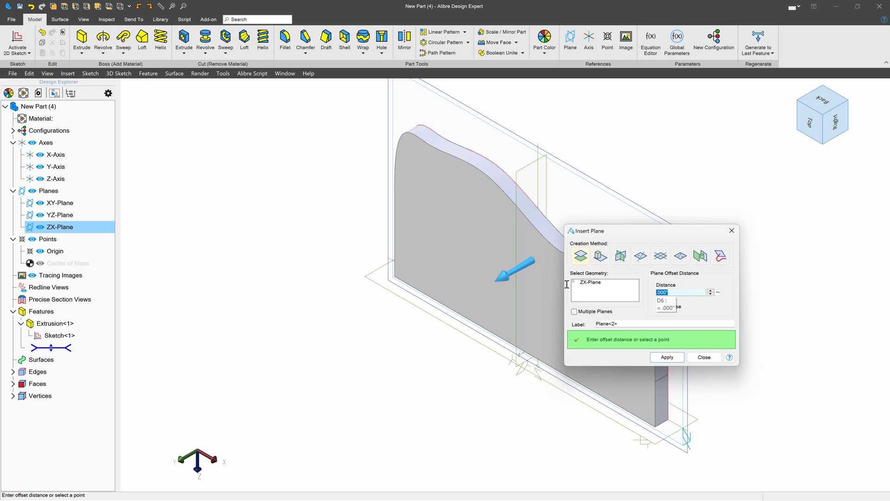
{"action": "type", "text": "3"}
{"action": "key", "text": "Tab"}
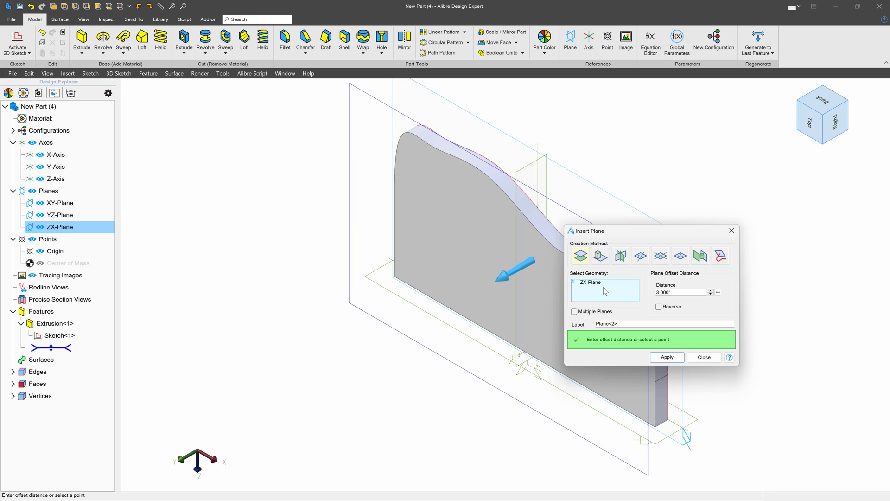
{"action": "middle_click_drag", "start_coordinate": [536, 280], "coordinate": [370, 234]}
{"action": "left_click", "coordinate": [602, 296]}
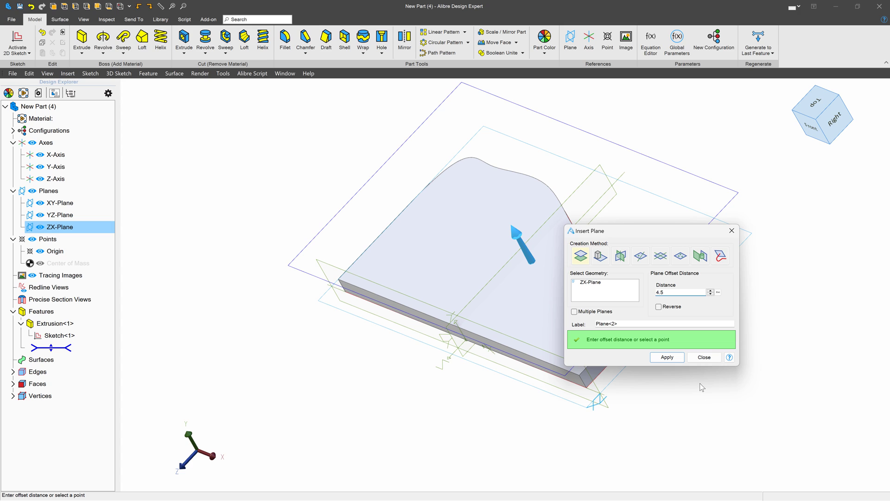
{"action": "left_click", "coordinate": [667, 357]}
{"action": "left_click", "coordinate": [710, 358]}
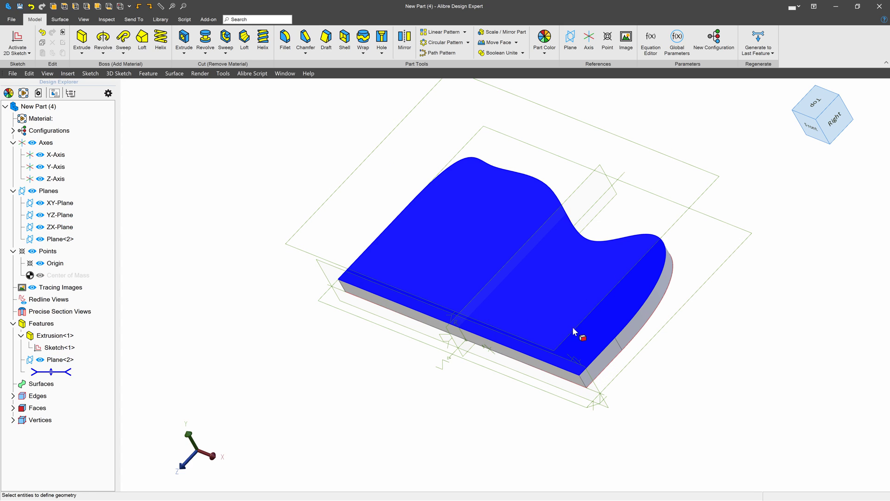
- Sketch on Plane<2>, projecting the left, curvy top and right slab edges as linked figures
{"action": "left_click", "coordinate": [675, 227]}
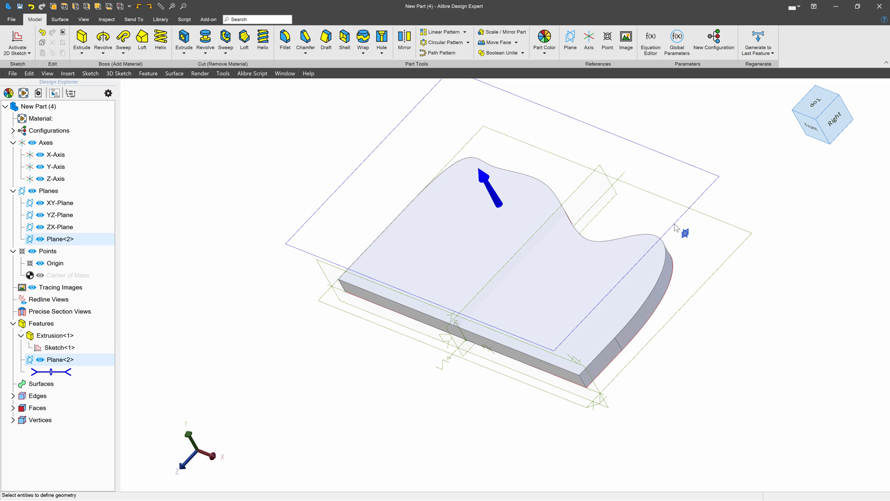
{"action": "left_click", "coordinate": [17, 42]}
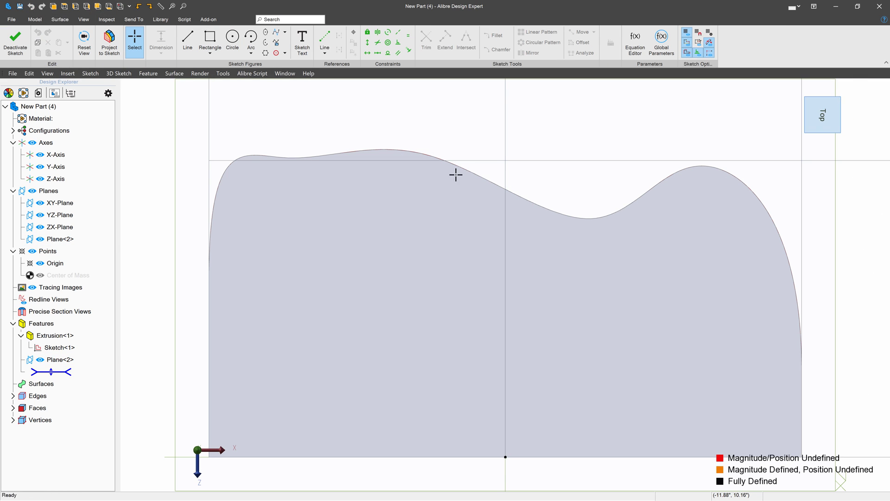
{"action": "left_click", "coordinate": [110, 40]}
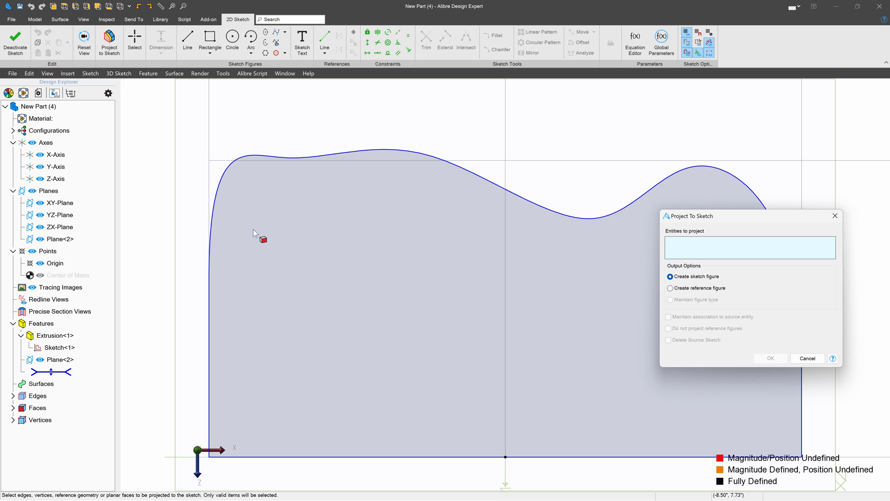
{"action": "left_click", "coordinate": [211, 330]}
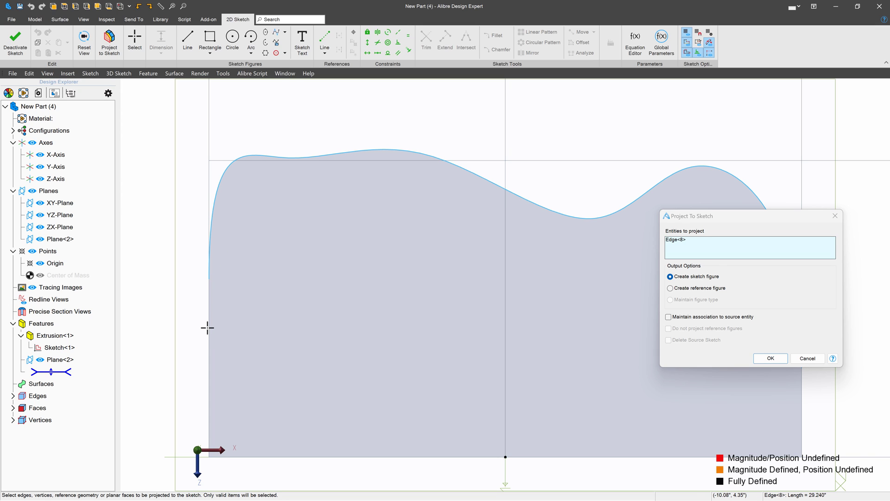
{"action": "left_click", "coordinate": [207, 328]}
{"action": "scroll", "coordinate": [194, 334], "scroll_direction": "down", "scroll_amount": 3}
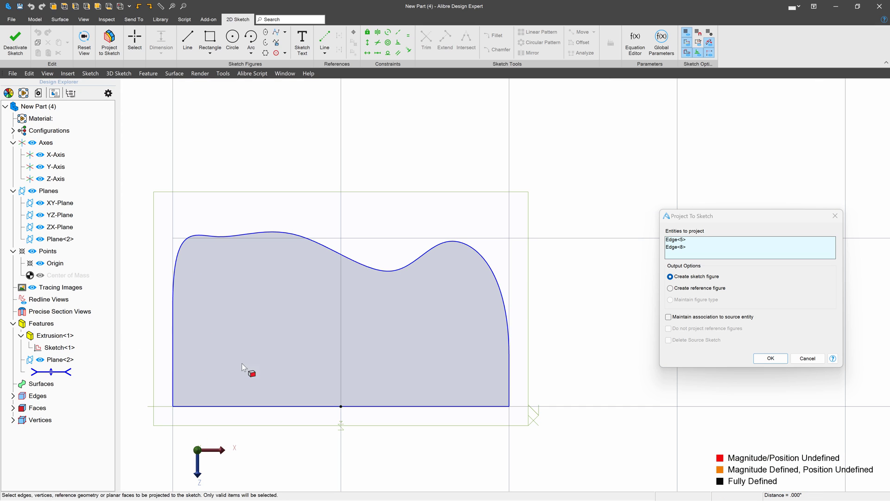
{"action": "left_click", "coordinate": [510, 375]}
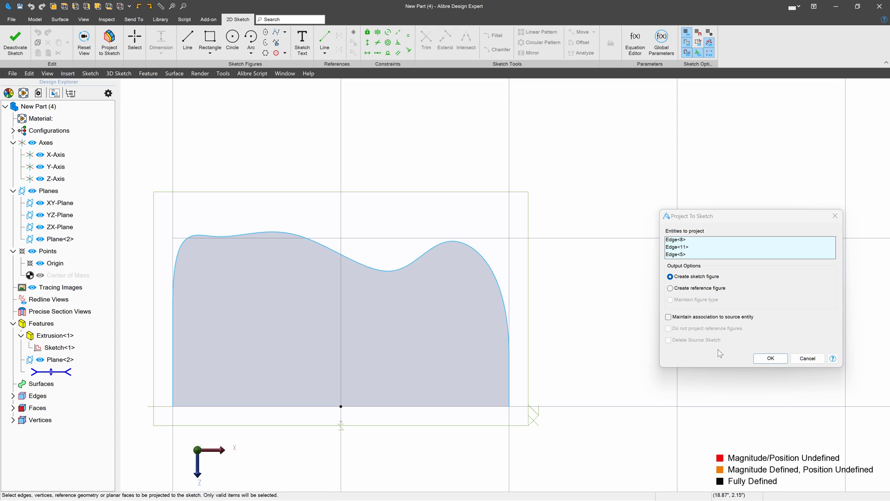
{"action": "left_click", "coordinate": [668, 317]}
{"action": "left_click", "coordinate": [769, 358]}
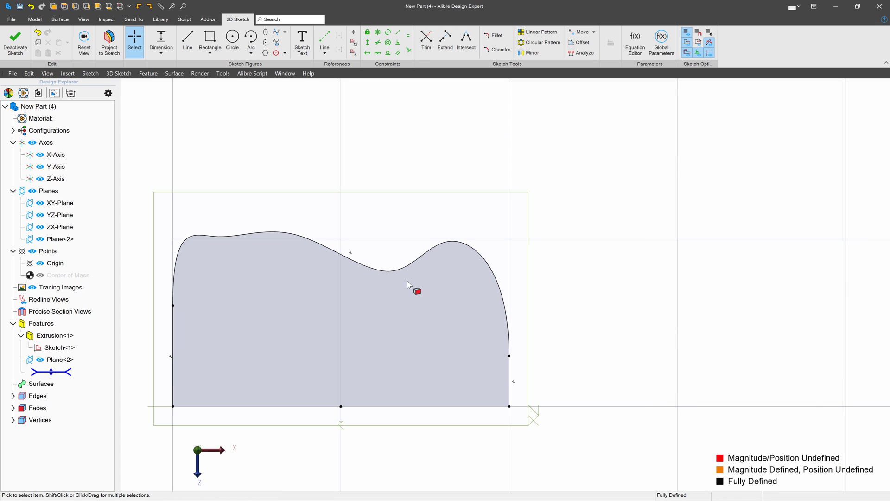
{"action": "key", "text": "Escape"}
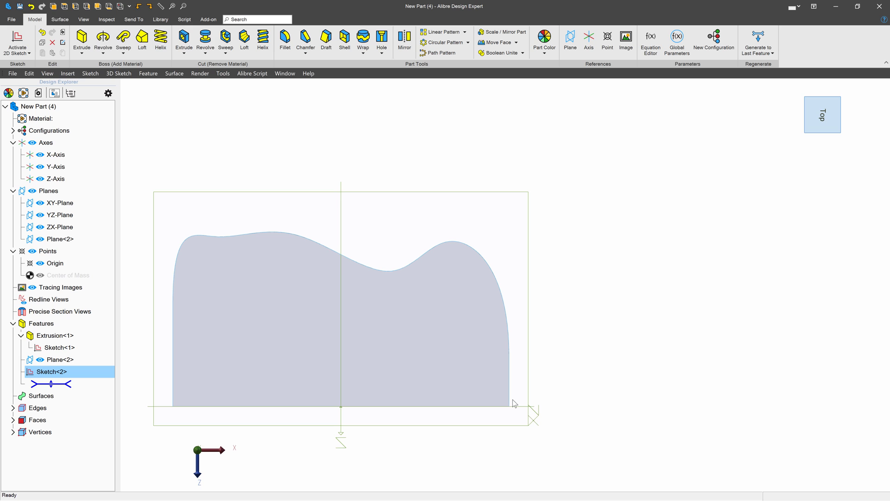
- On the XY-Plane, sketch a short line with its endpoint attached to the vertical edge
{"action": "left_click", "coordinate": [528, 408]}
{"action": "key", "text": "Down"}
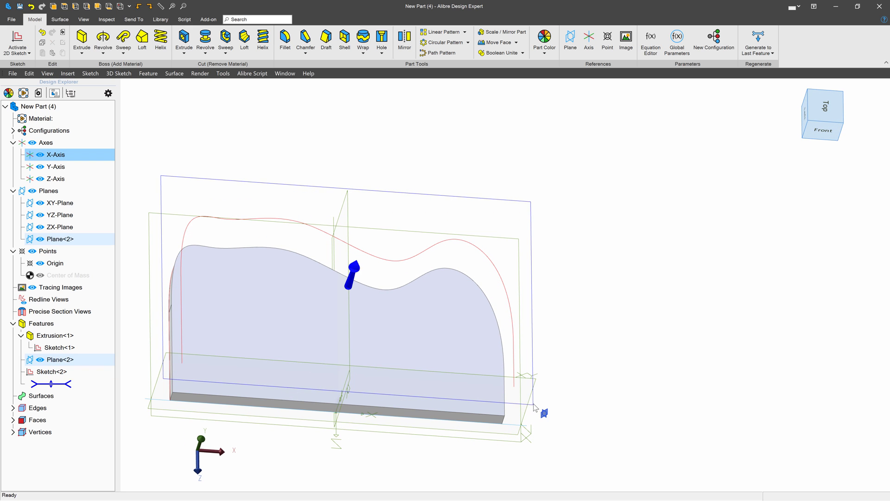
{"action": "left_click", "coordinate": [524, 376]}
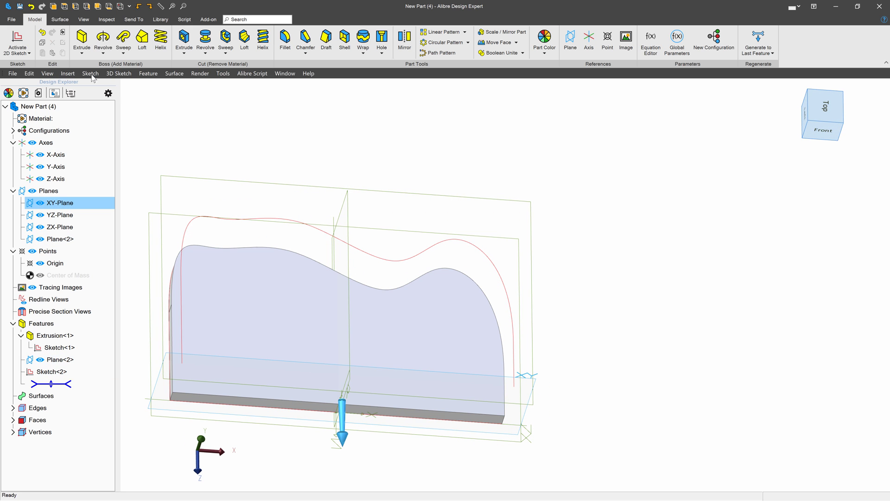
{"action": "left_click", "coordinate": [16, 40]}
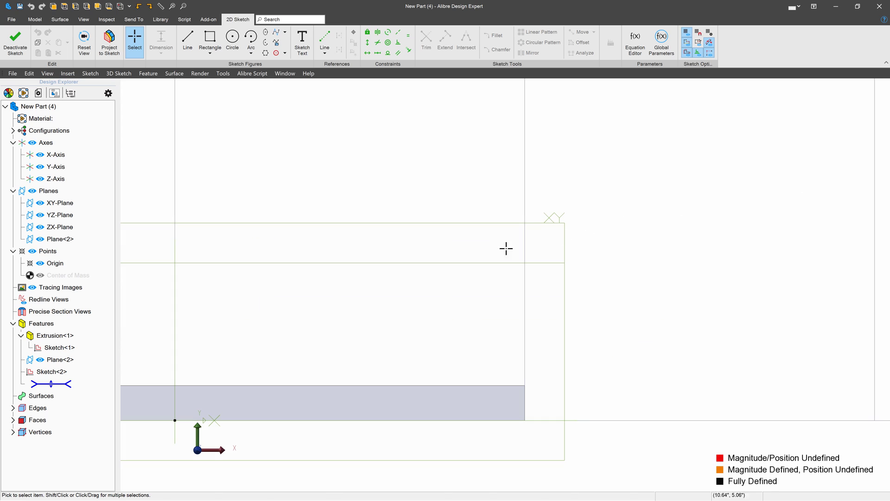
{"action": "left_click", "coordinate": [187, 41]}
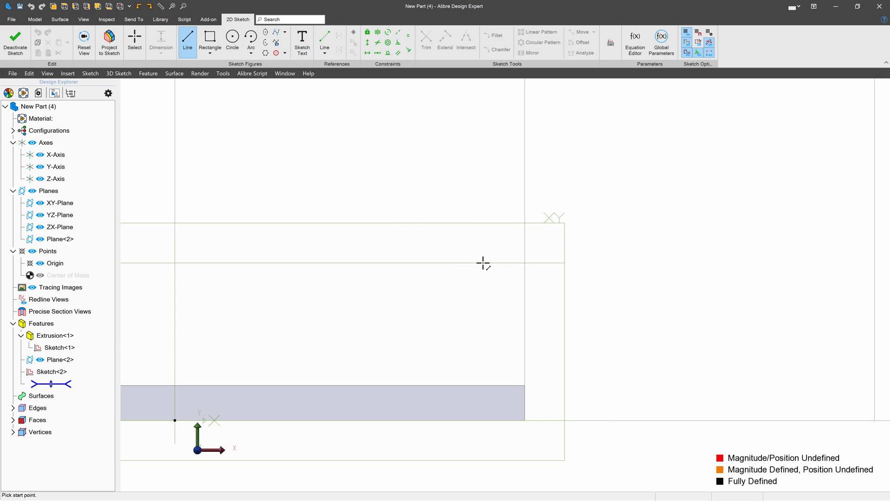
{"action": "left_click", "coordinate": [483, 262]}
{"action": "left_click", "coordinate": [521, 263]}
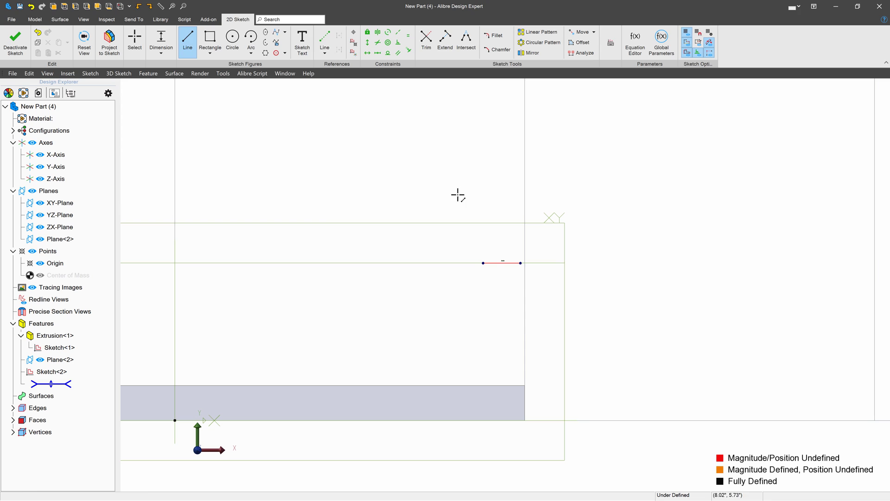
{"action": "key", "text": "Escape"}
{"action": "left_click", "coordinate": [521, 262]}
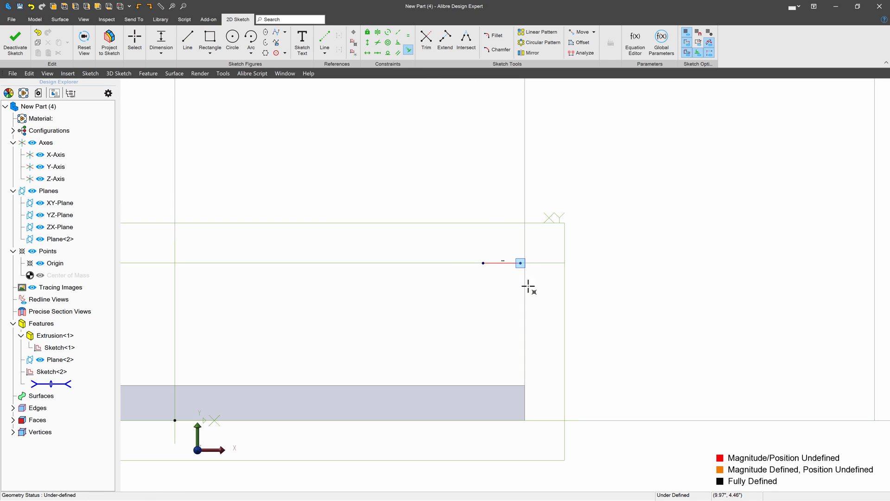
{"action": "left_click", "coordinate": [526, 398], "text": "shift"}
{"action": "left_click", "coordinate": [541, 380]}
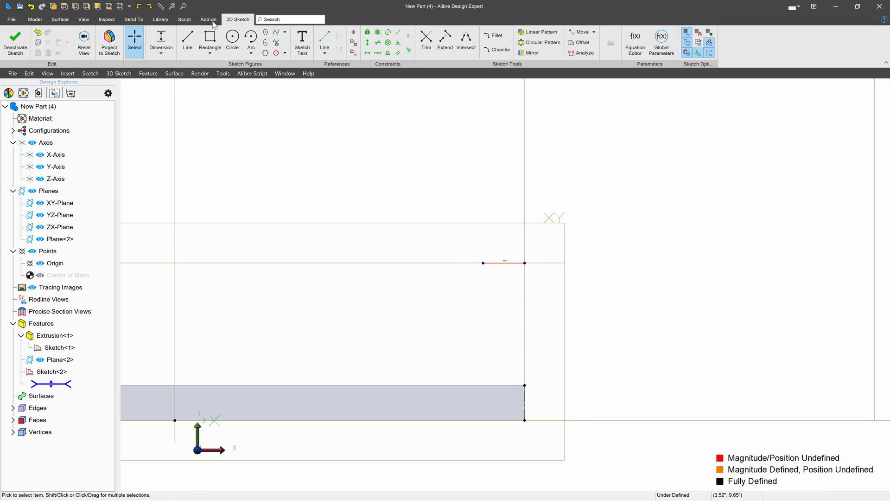
- Dimension the line 4.5" above the base corner and .5" long
{"action": "left_click", "coordinate": [161, 41]}
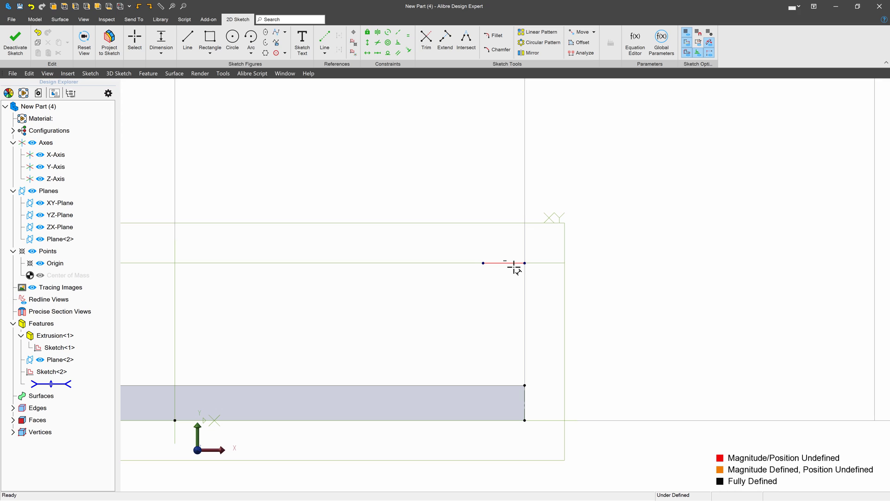
{"action": "left_click", "coordinate": [524, 419]}
{"action": "left_click", "coordinate": [647, 379]}
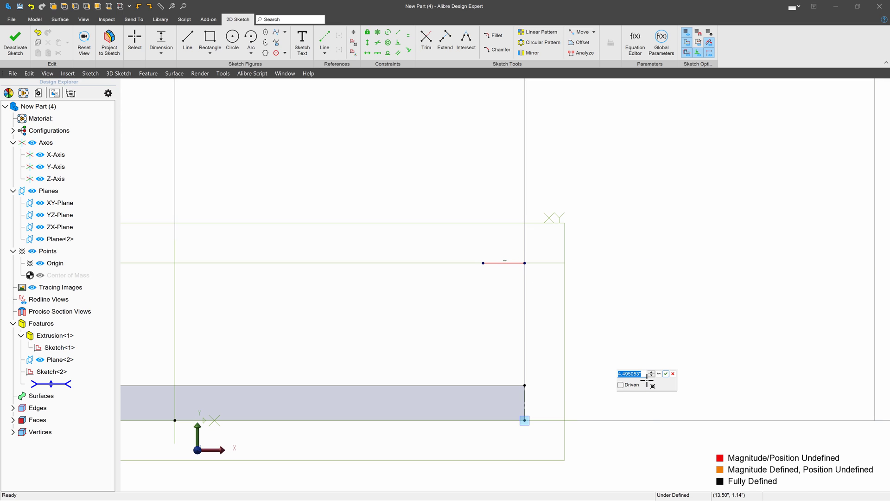
{"action": "type", "text": "4.5"}
{"action": "key", "text": "Return"}
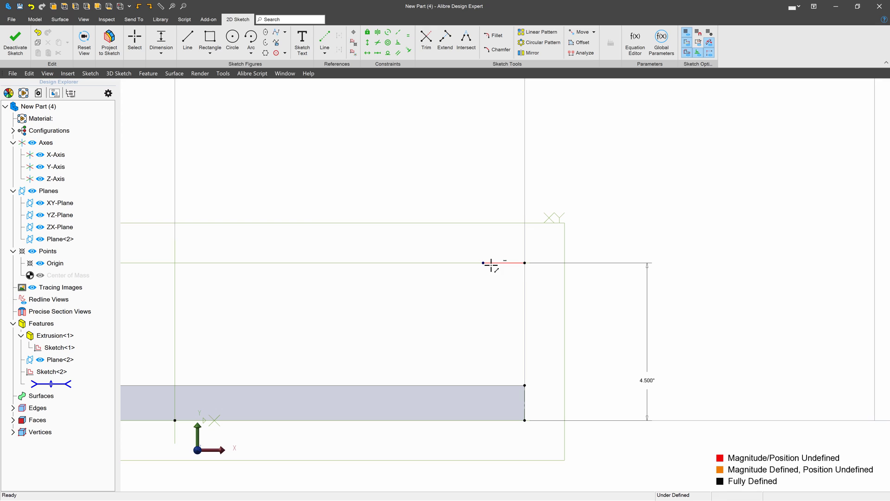
{"action": "left_click", "coordinate": [495, 288]}
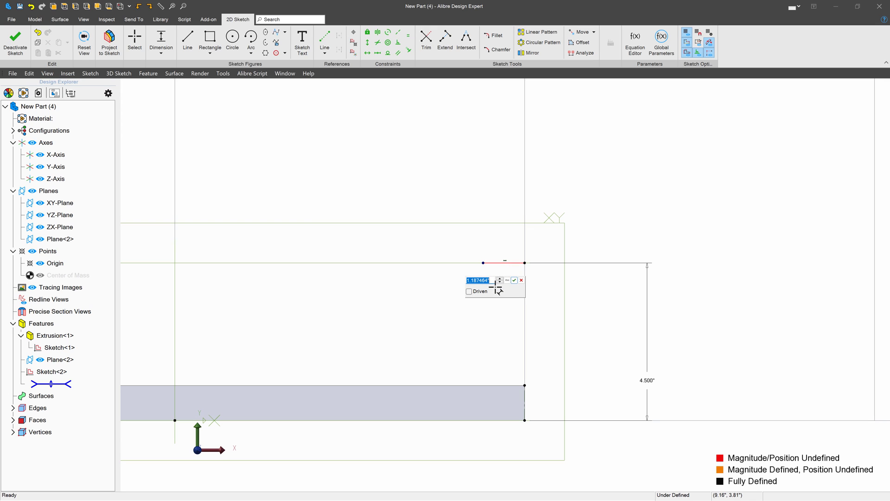
{"action": "type", "text": ".5"}
{"action": "key", "text": "Return"}
- Draw a .125" radius semicircular arc centred on the line, then exit the sketch
{"action": "scroll", "coordinate": [494, 258], "scroll_direction": "up", "scroll_amount": 2}
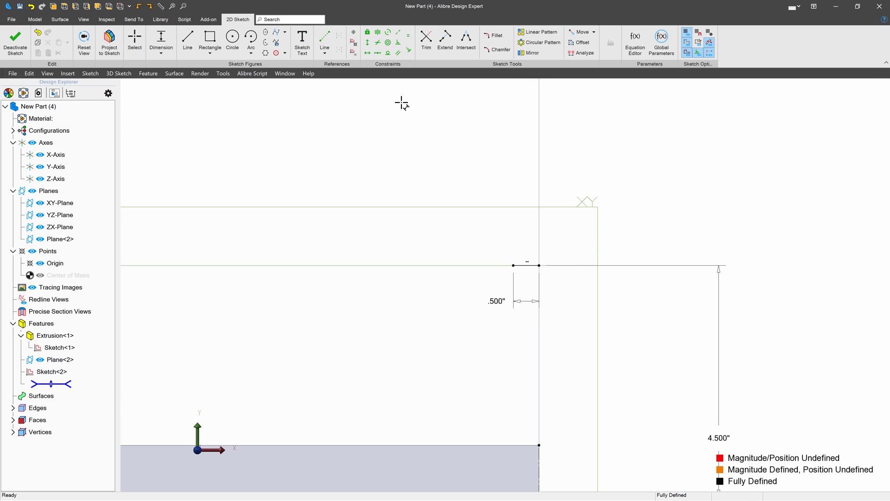
{"action": "left_click", "coordinate": [250, 42]}
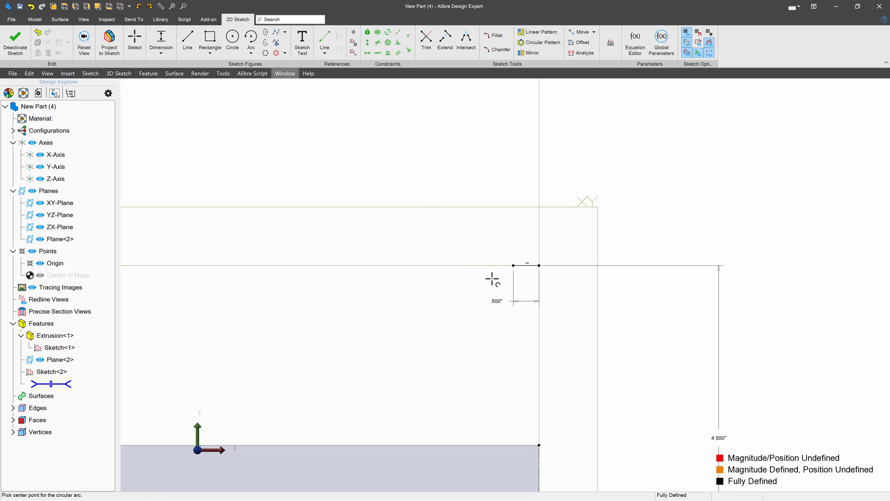
{"action": "left_click", "coordinate": [526, 265]}
{"action": "type", "text": ".125"}
{"action": "key", "text": "Return"}
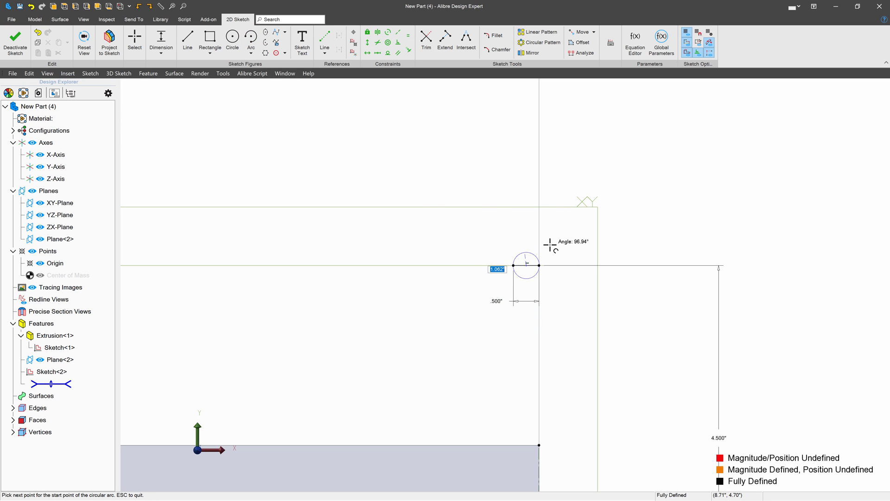
{"action": "scroll", "coordinate": [524, 252], "scroll_direction": "up", "scroll_amount": 2}
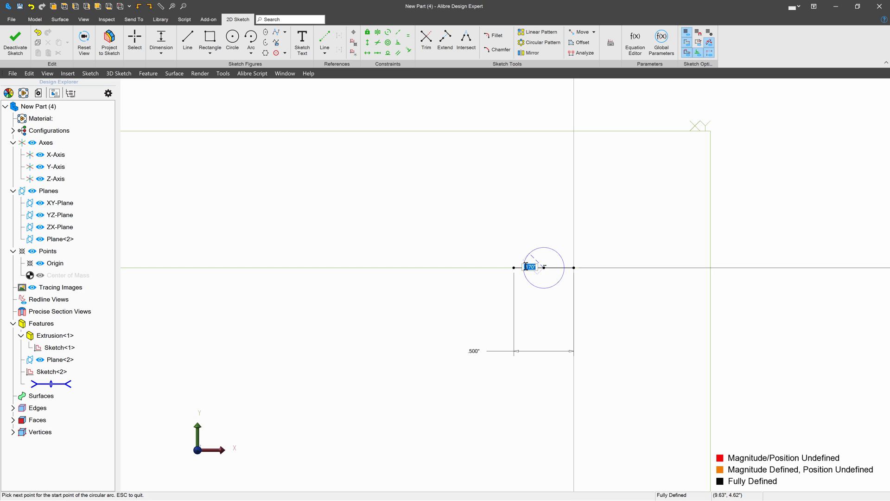
{"action": "left_click", "coordinate": [573, 268]}
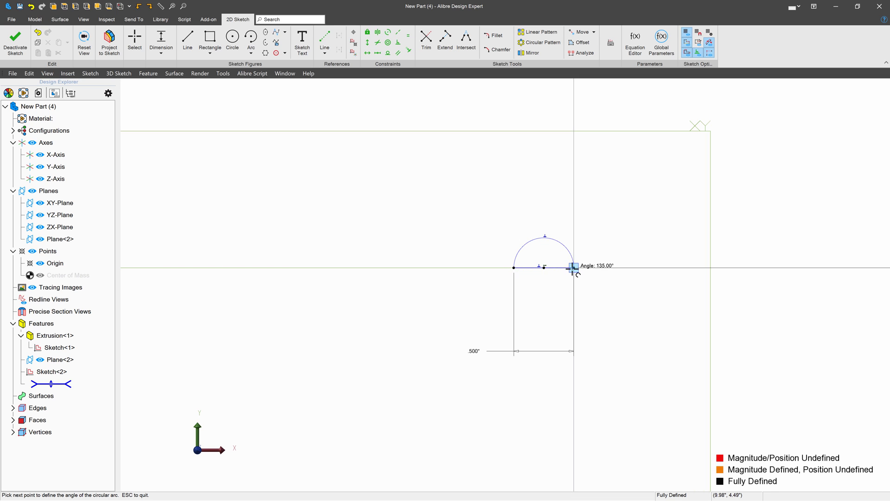
{"action": "left_click", "coordinate": [573, 268]}
{"action": "key", "text": "Escape"}
{"action": "scroll", "coordinate": [654, 288], "scroll_direction": "down", "scroll_amount": 4}
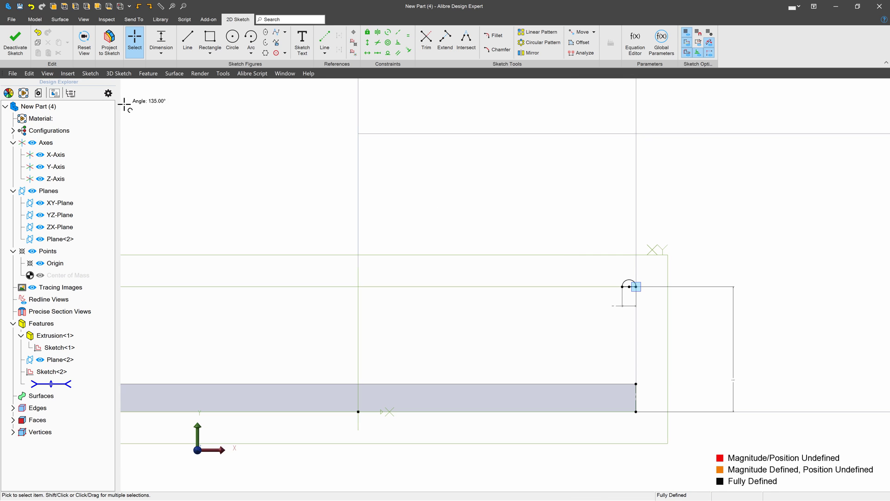
{"action": "left_click", "coordinate": [15, 42]}
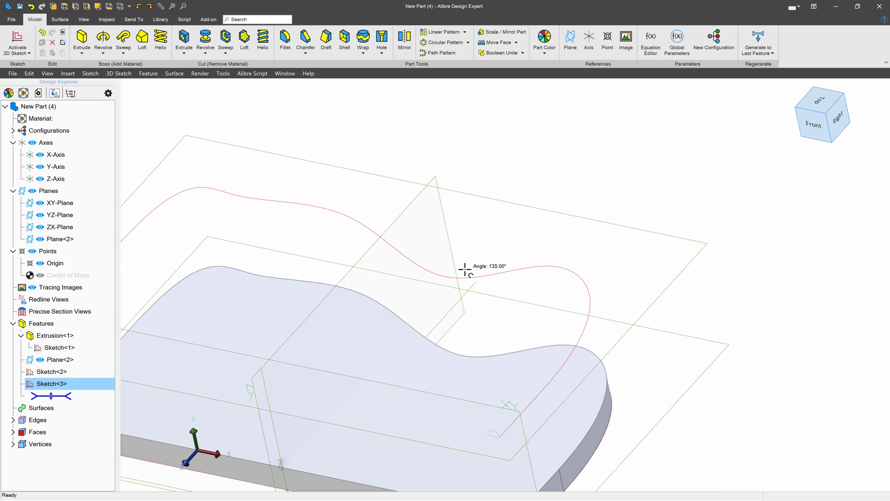
- Sweep the Sketch<3> profile along the Sketch<2> path, creating the half-round Sweep<3> handrail
{"action": "left_click", "coordinate": [123, 38]}
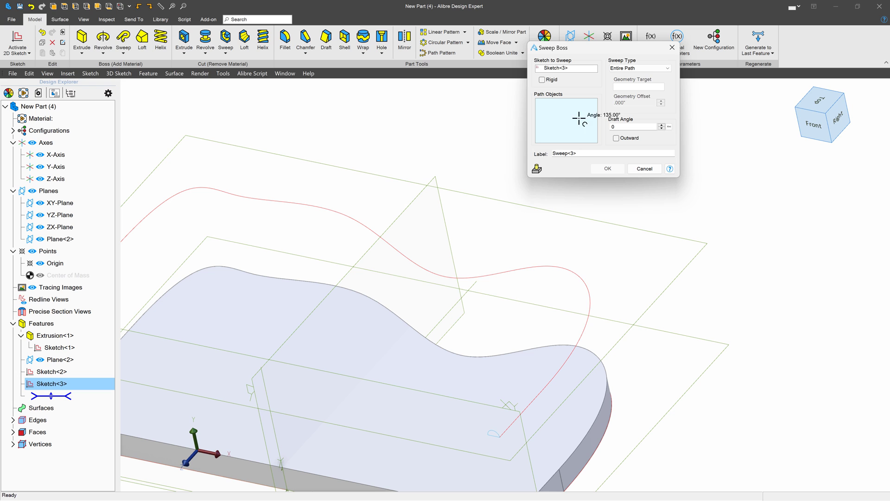
{"action": "left_click", "coordinate": [584, 326]}
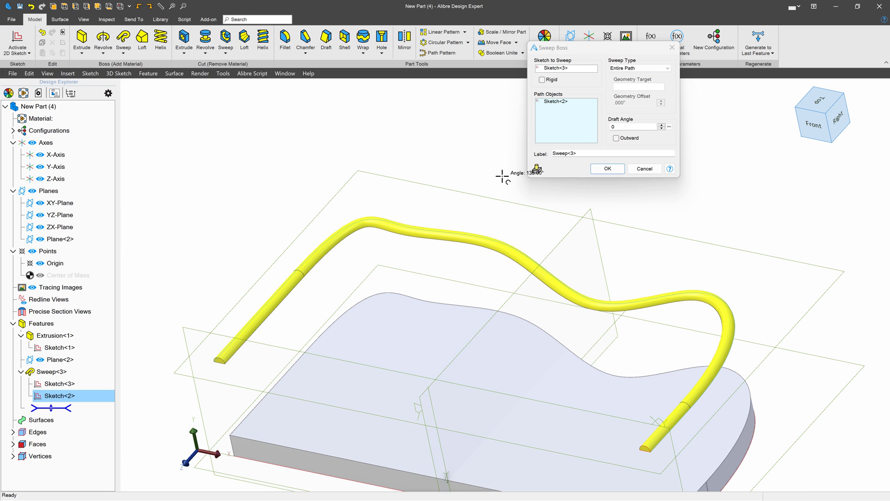
{"action": "left_click", "coordinate": [612, 165]}
{"action": "scroll", "coordinate": [697, 423], "scroll_direction": "up", "scroll_amount": 5}
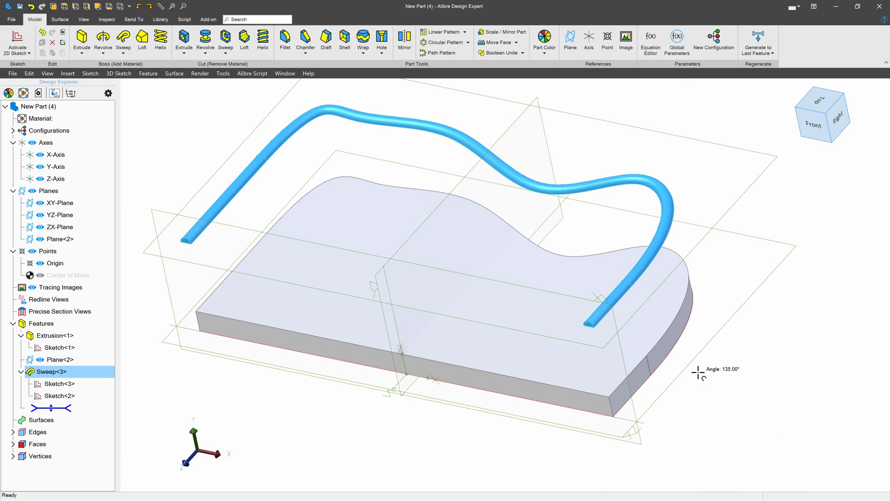
{"action": "left_click", "coordinate": [614, 381]}
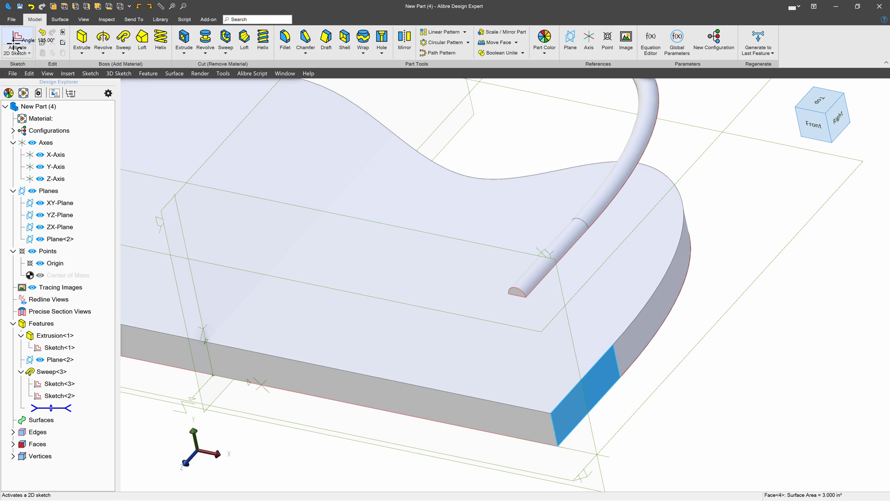
- Create Plane<4> offset .25" reversed from the slab's end face and sketch on it
{"action": "left_click", "coordinate": [570, 39]}
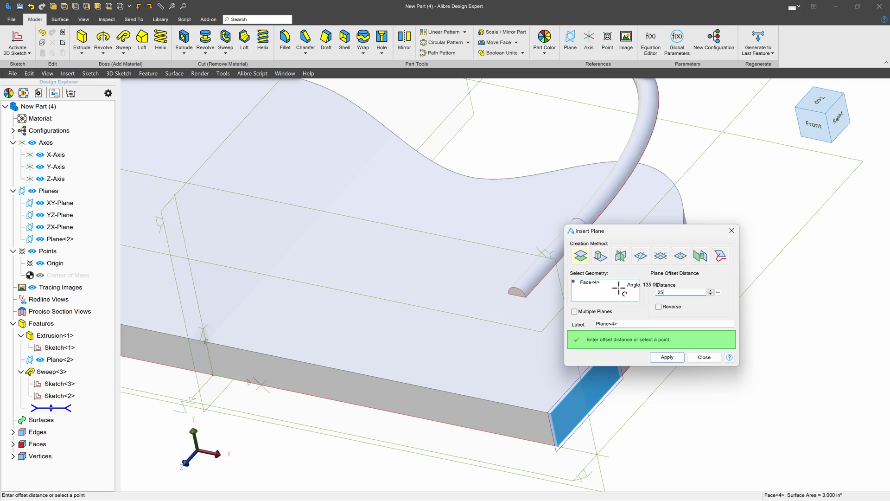
{"action": "left_click", "coordinate": [658, 307]}
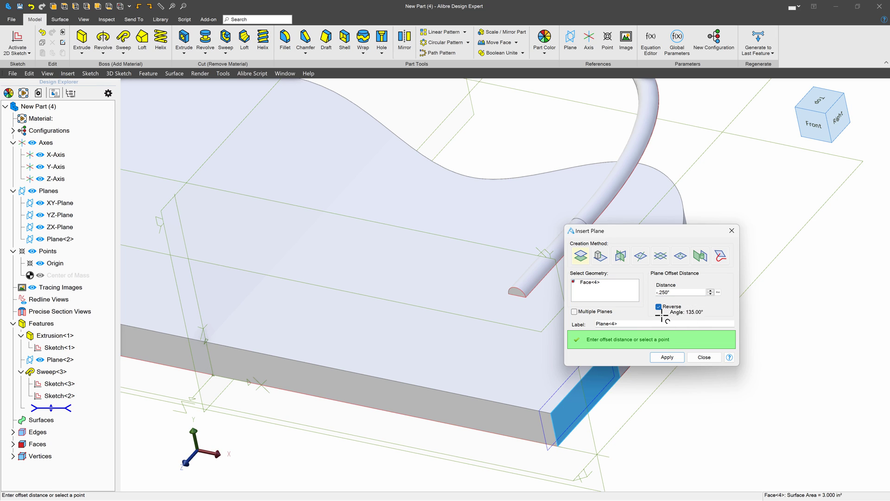
{"action": "left_click", "coordinate": [667, 357]}
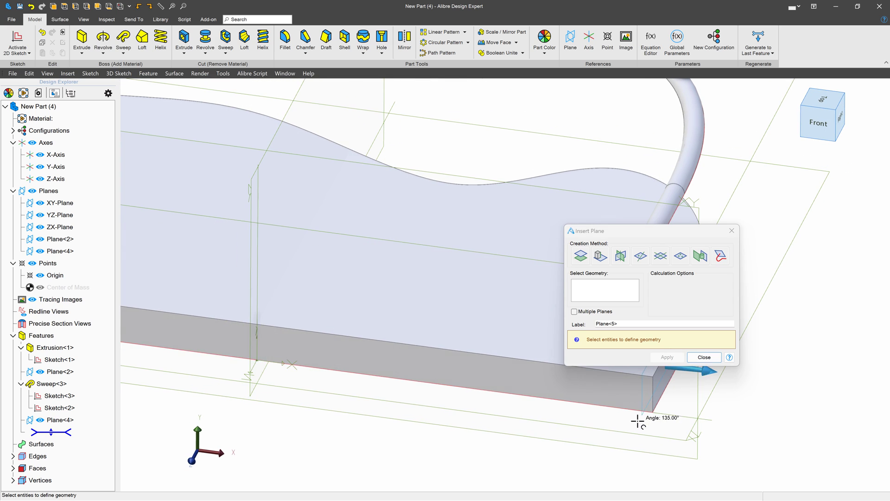
{"action": "left_click", "coordinate": [701, 357]}
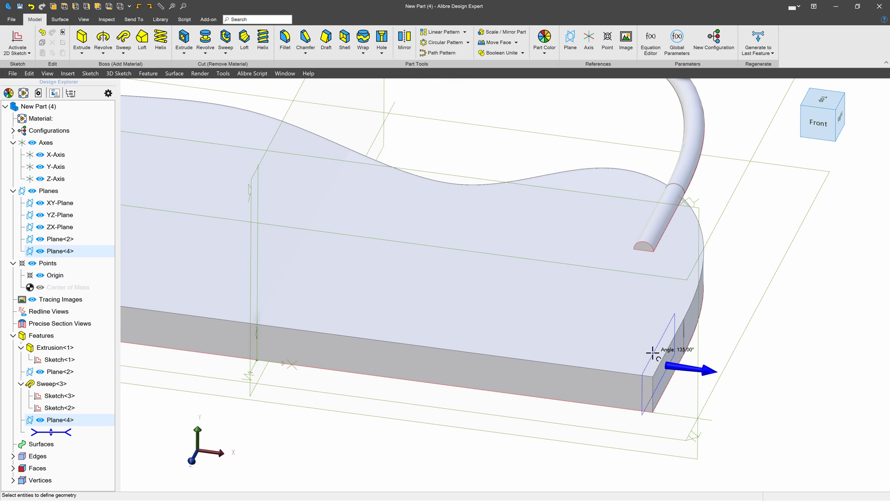
{"action": "left_click", "coordinate": [17, 41]}
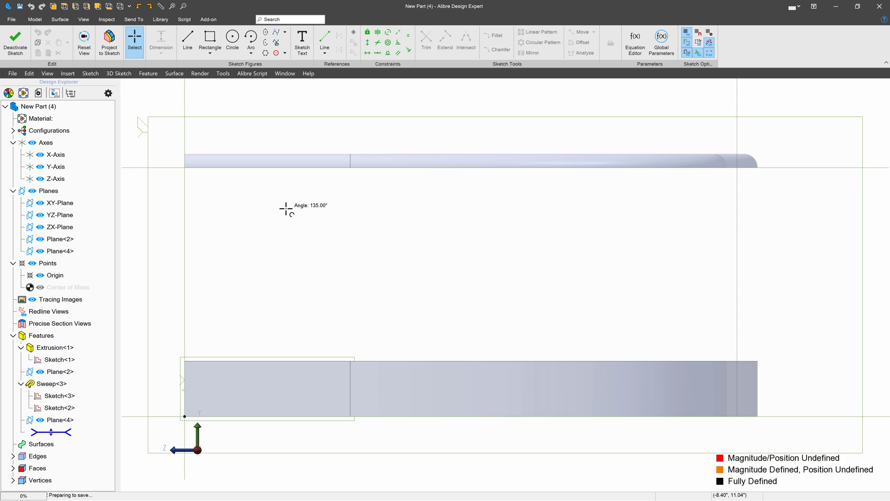
- Draw a closed four-sided post outline from the deck's top edge up to the railing
{"action": "left_click", "coordinate": [188, 41]}
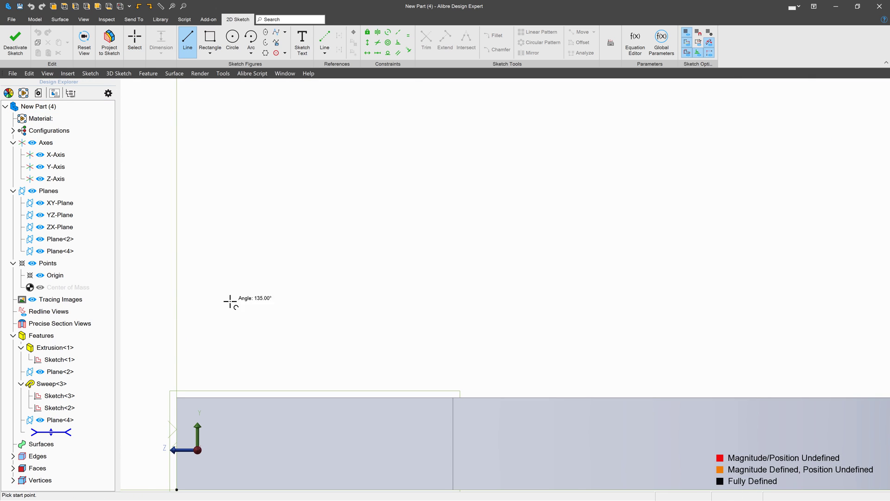
{"action": "left_click", "coordinate": [221, 397]}
{"action": "scroll", "coordinate": [221, 397], "scroll_direction": "down", "scroll_amount": 3}
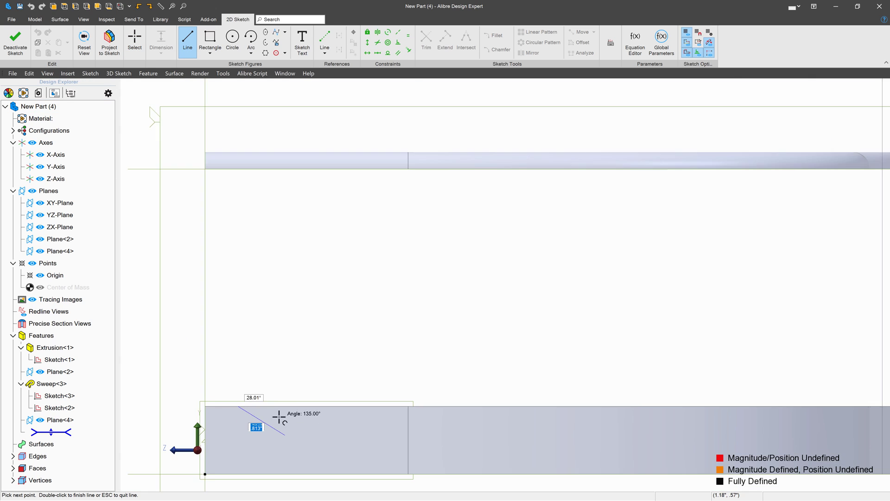
{"action": "left_click", "coordinate": [246, 223]}
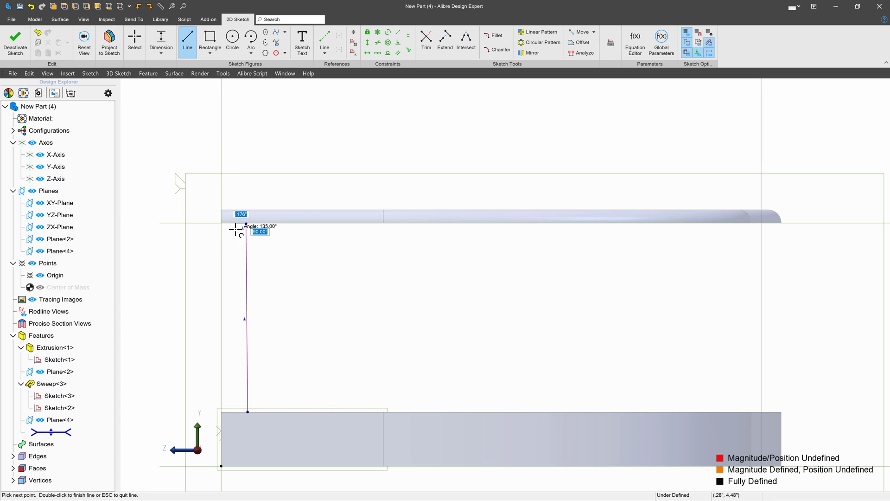
{"action": "left_click", "coordinate": [236, 223]}
{"action": "left_click", "coordinate": [230, 412]}
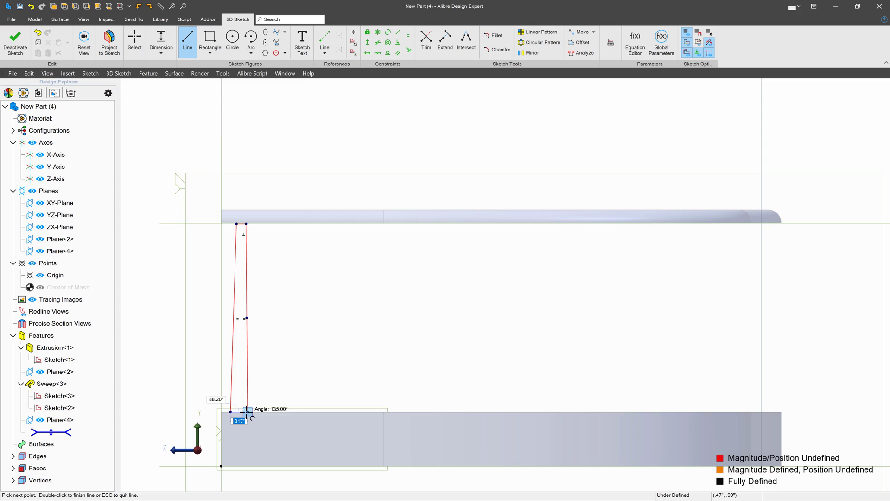
{"action": "left_click", "coordinate": [247, 411]}
{"action": "scroll", "coordinate": [204, 390], "scroll_direction": "up", "scroll_amount": 2}
{"action": "left_click", "coordinate": [134, 42]}
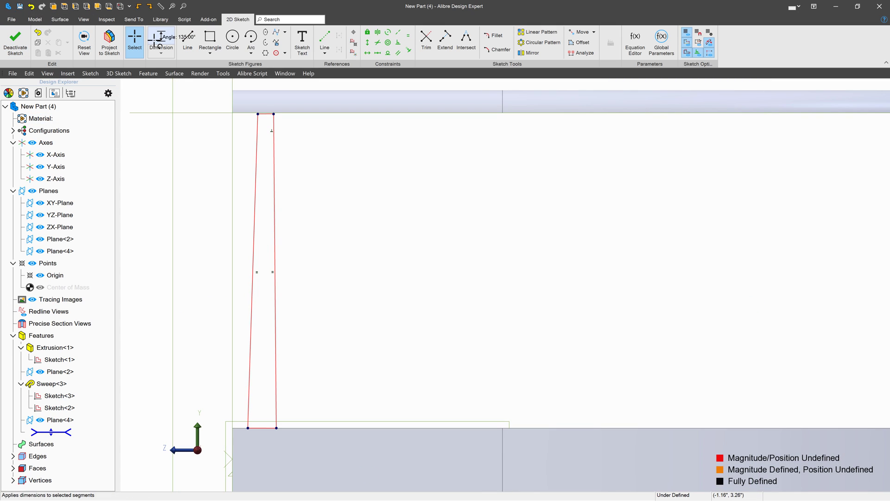
- Dimension the outline's bottom width to .200" and add a top-width dimension
{"action": "left_click", "coordinate": [263, 404]}
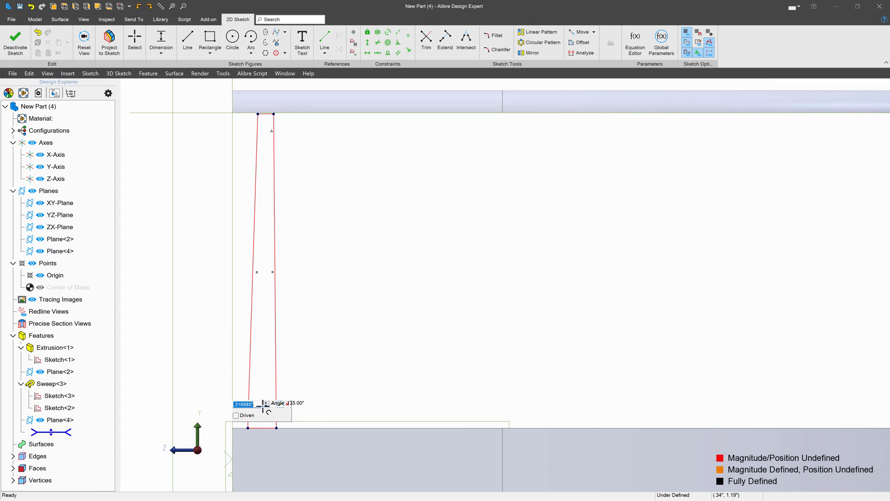
{"action": "type", "text": ".2"}
{"action": "key", "text": "Return"}
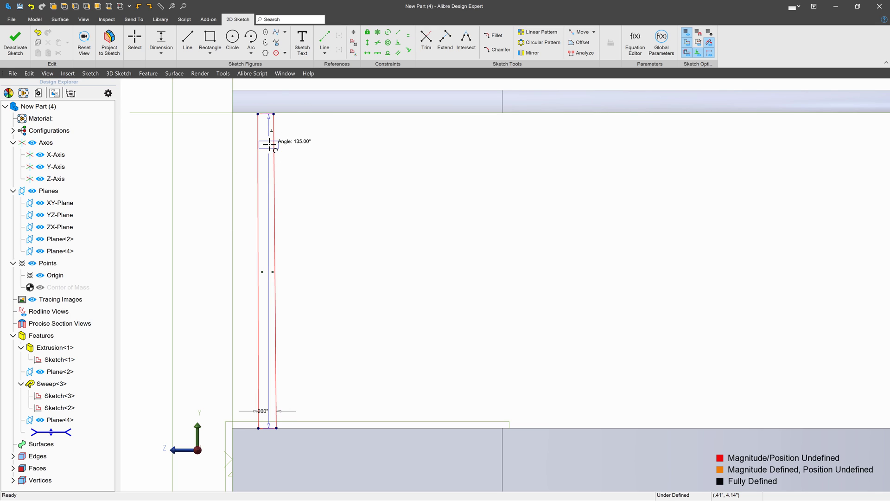
{"action": "left_click", "coordinate": [289, 94]}
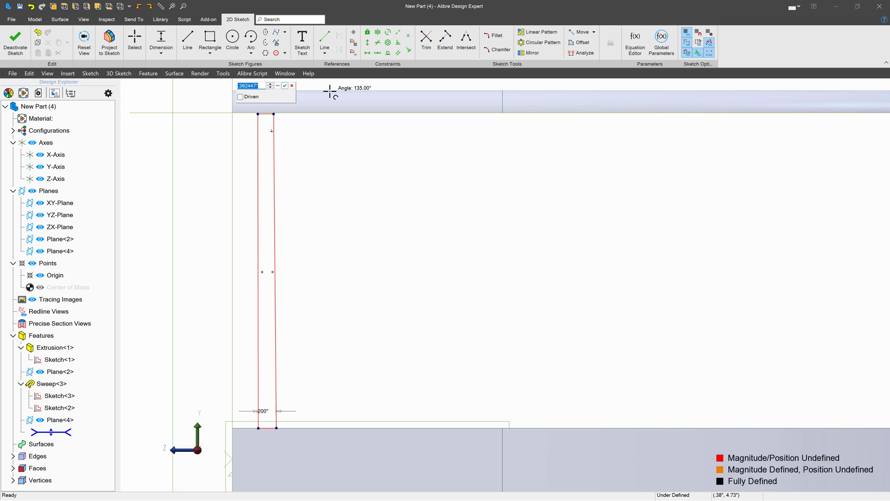
{"action": "type", "text": "1"}
{"action": "key", "text": "Return"}
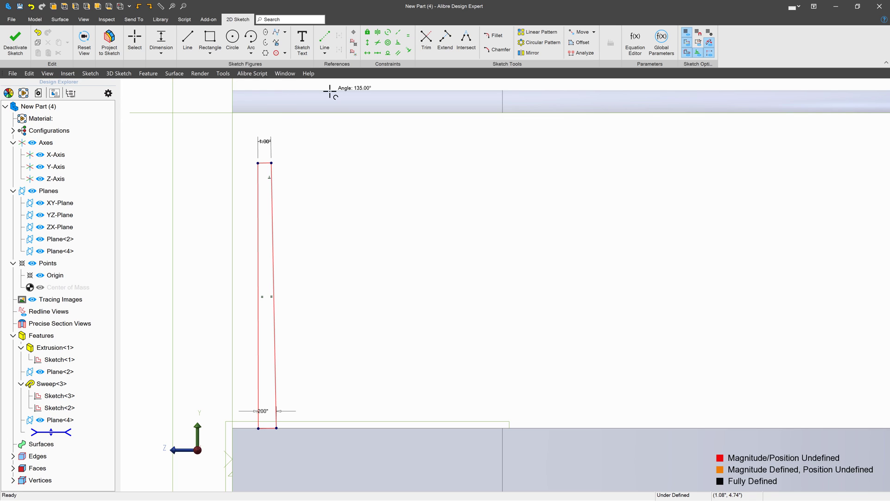
{"action": "key", "text": "Escape"}
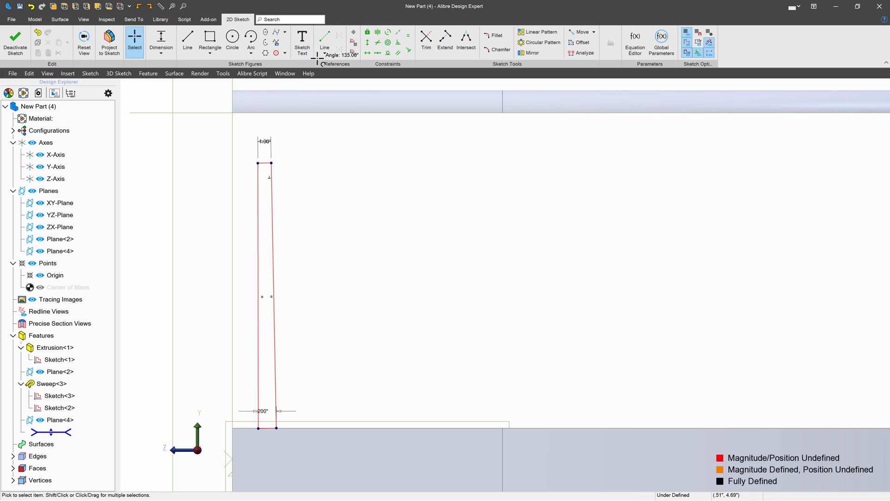
- Constrain the outline's right side vertical and make its bottom and top coincident with deck and railing
{"action": "left_click", "coordinate": [367, 43]}
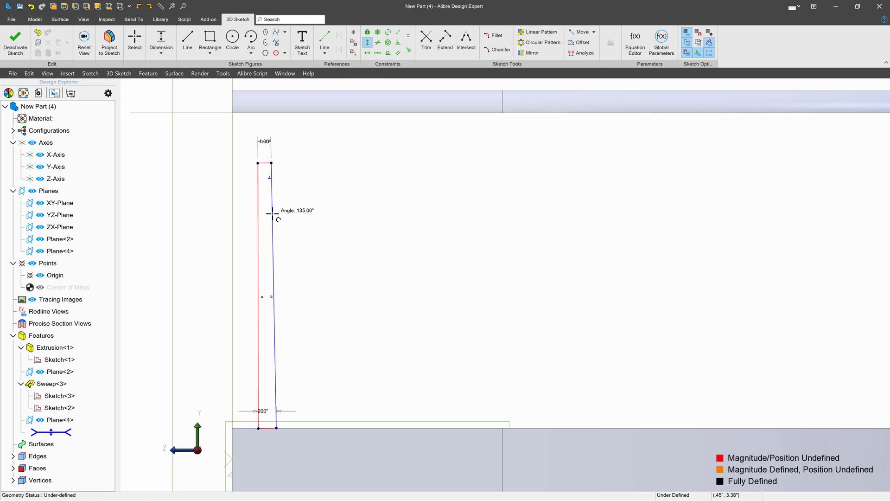
{"action": "left_click", "coordinate": [272, 212]}
{"action": "key", "text": "Escape"}
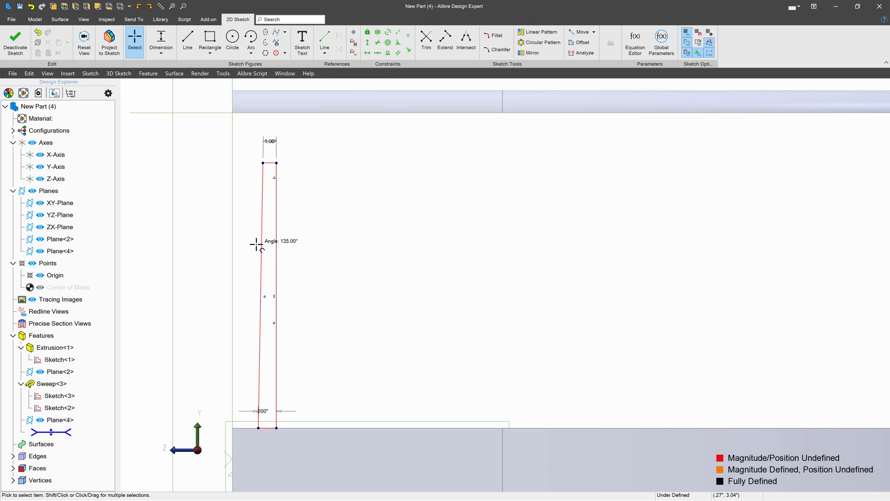
{"action": "left_click", "coordinate": [408, 50]}
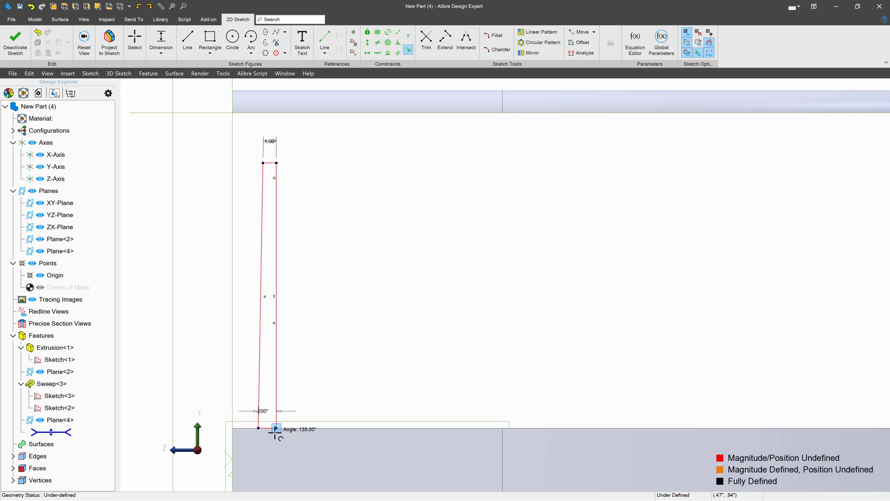
{"action": "left_click", "coordinate": [304, 428]}
{"action": "left_click", "coordinate": [308, 427]}
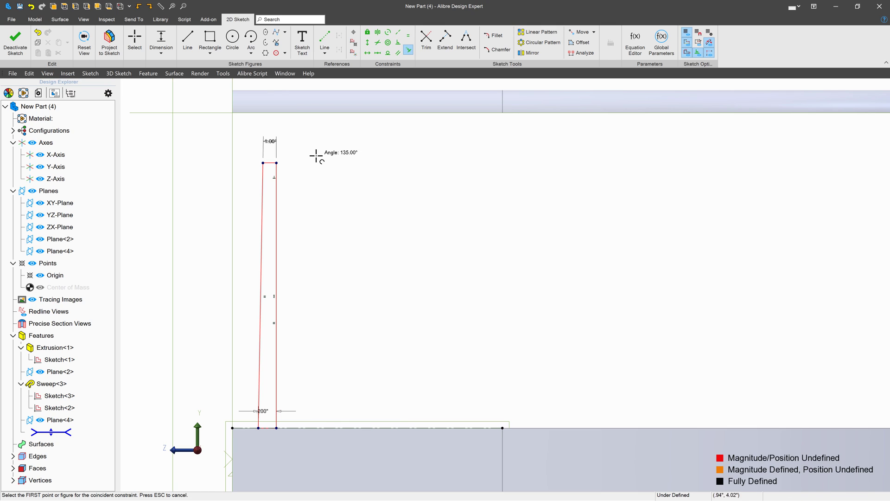
{"action": "left_click", "coordinate": [277, 162]}
{"action": "left_click", "coordinate": [319, 113]}
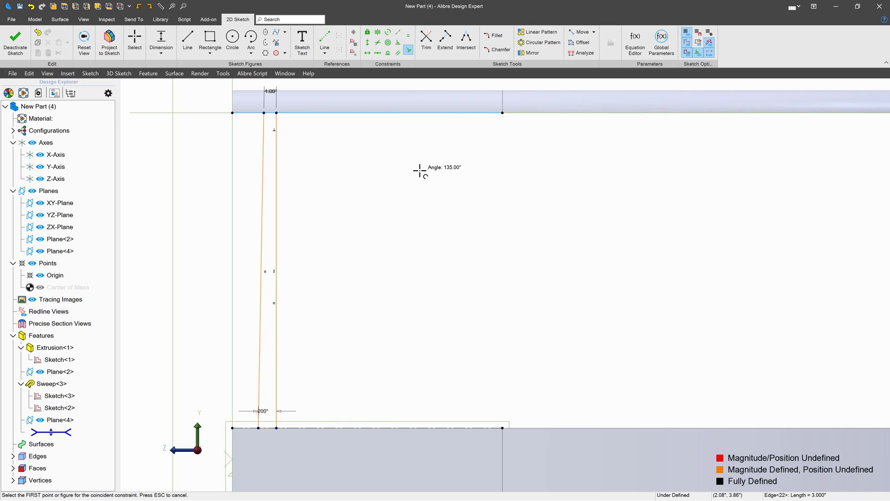
{"action": "scroll", "coordinate": [384, 207], "scroll_direction": "up", "scroll_amount": 1}
{"action": "key", "text": "Escape"}
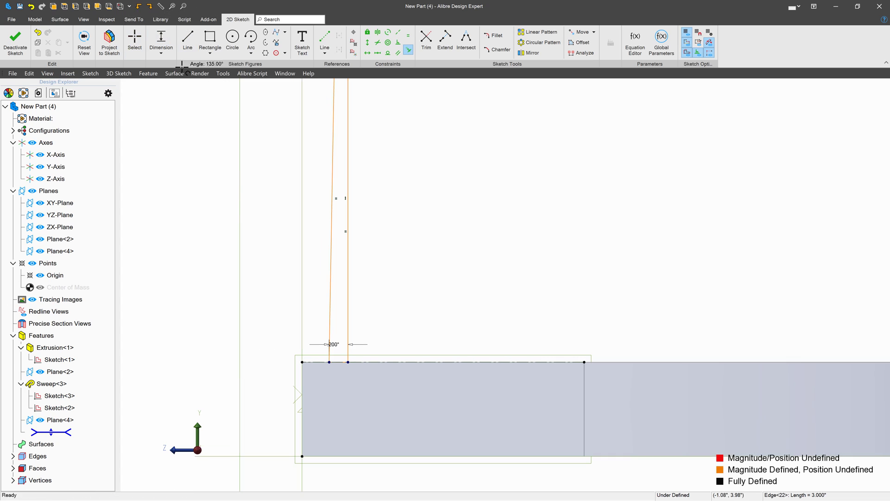
- Add a .250" dimension locating the post from the deck end, fully defining the sketch
{"action": "left_click", "coordinate": [348, 361]}
{"action": "left_click", "coordinate": [327, 405]}
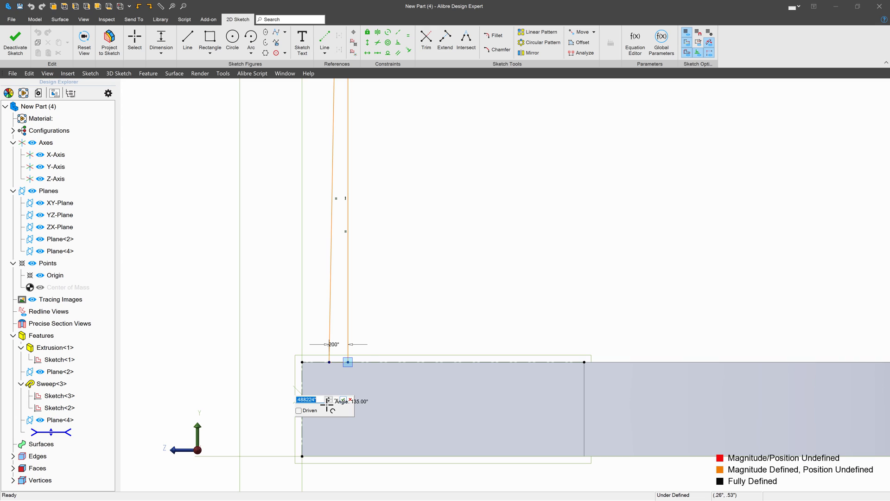
{"action": "type", "text": ".25"}
{"action": "key", "text": "Return"}
{"action": "scroll", "coordinate": [334, 407], "scroll_direction": "down", "scroll_amount": 3}
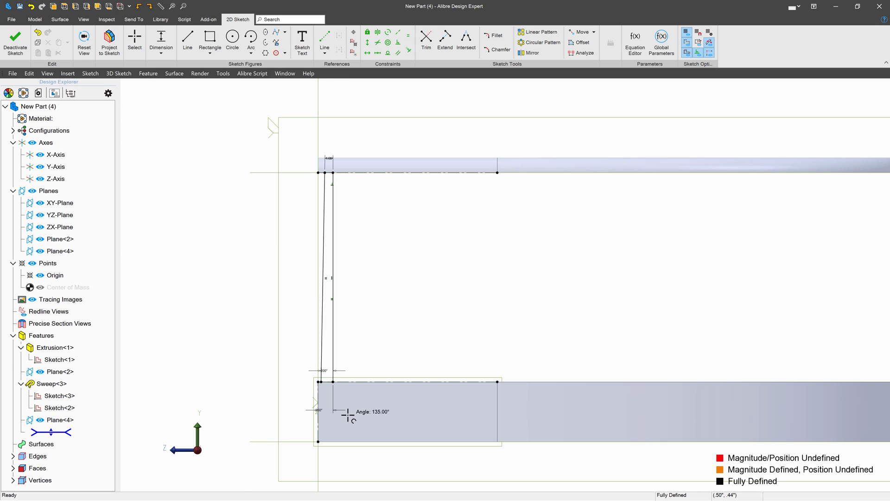
{"action": "scroll", "coordinate": [284, 245], "scroll_direction": "up", "scroll_amount": 2}
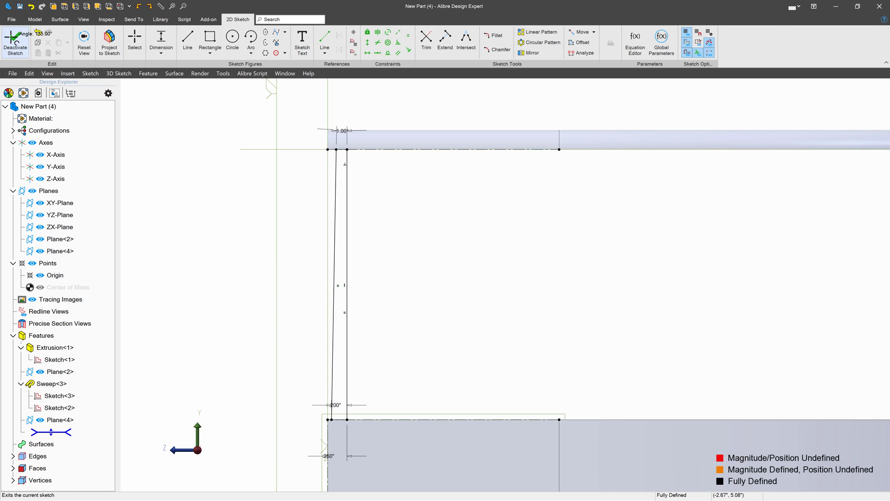
- Revolve the post outline 360° about its side line to create Revolution<5>
{"action": "left_click", "coordinate": [15, 40]}
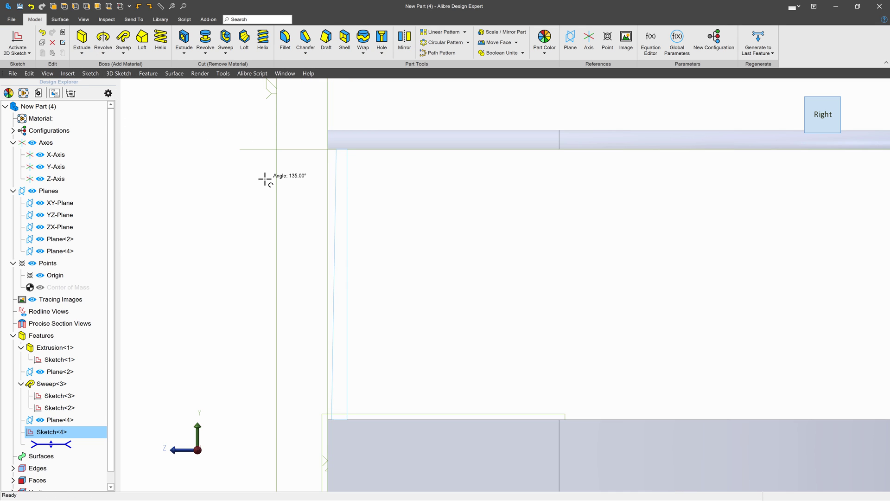
{"action": "left_click", "coordinate": [103, 39]}
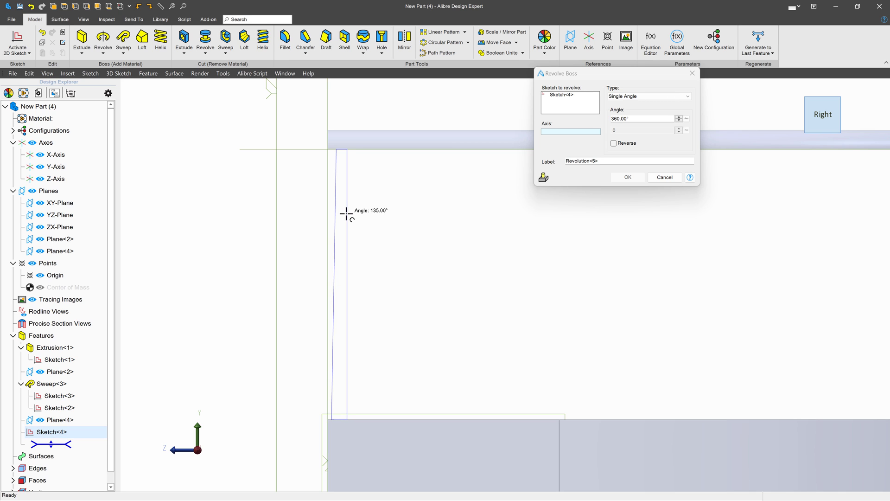
{"action": "left_click", "coordinate": [346, 213]}
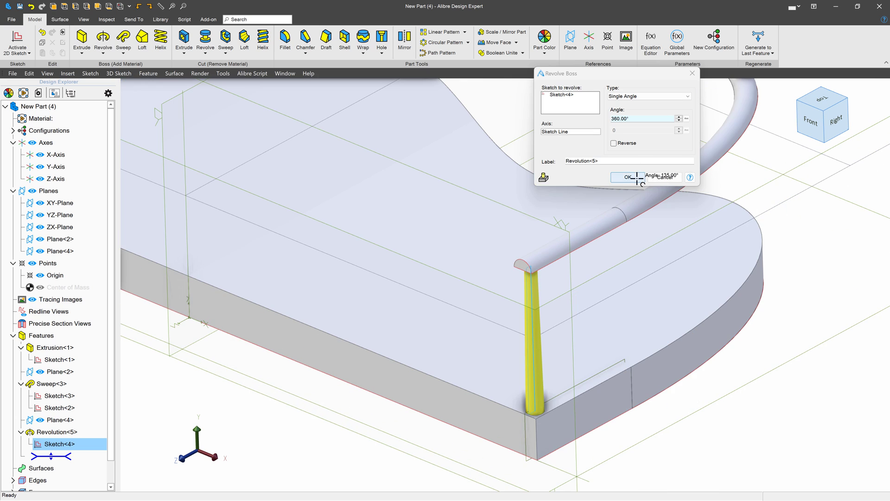
{"action": "left_click", "coordinate": [627, 177]}
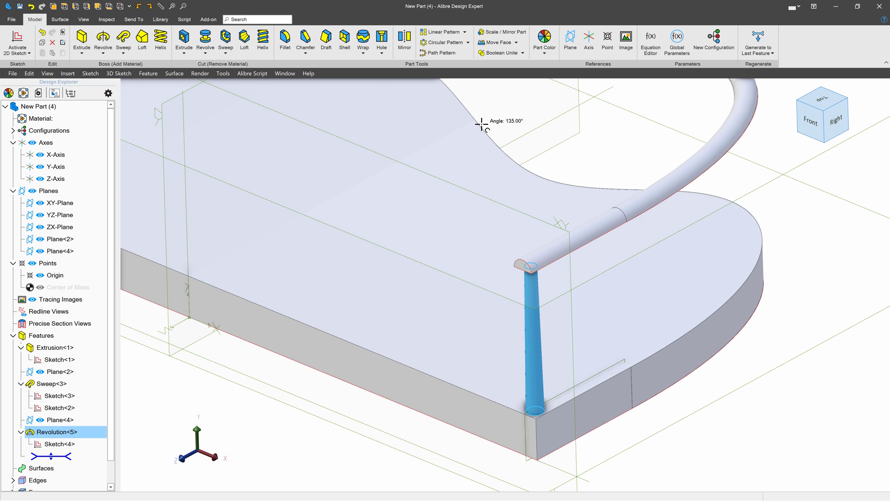
{"action": "scroll", "coordinate": [739, 338], "scroll_direction": "down", "scroll_amount": 5}
{"action": "scroll", "coordinate": [736, 209], "scroll_direction": "up", "scroll_amount": 5}
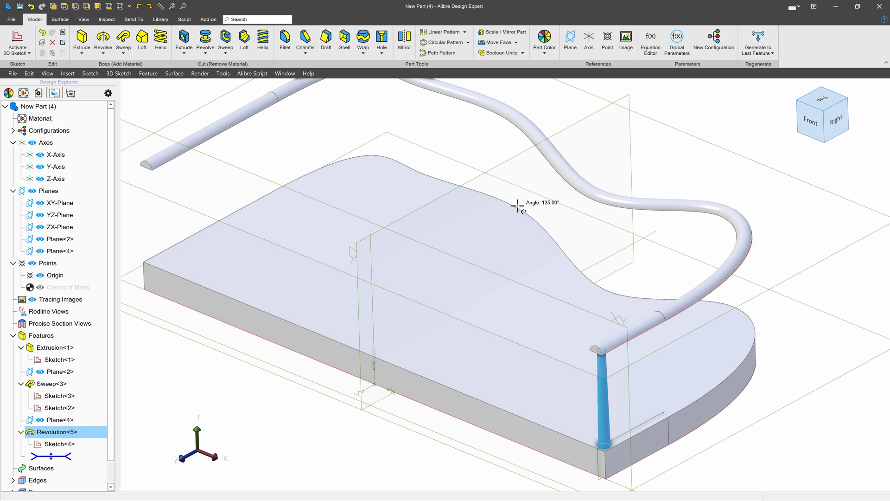
{"action": "scroll", "coordinate": [298, 322], "scroll_direction": "down", "scroll_amount": 2}
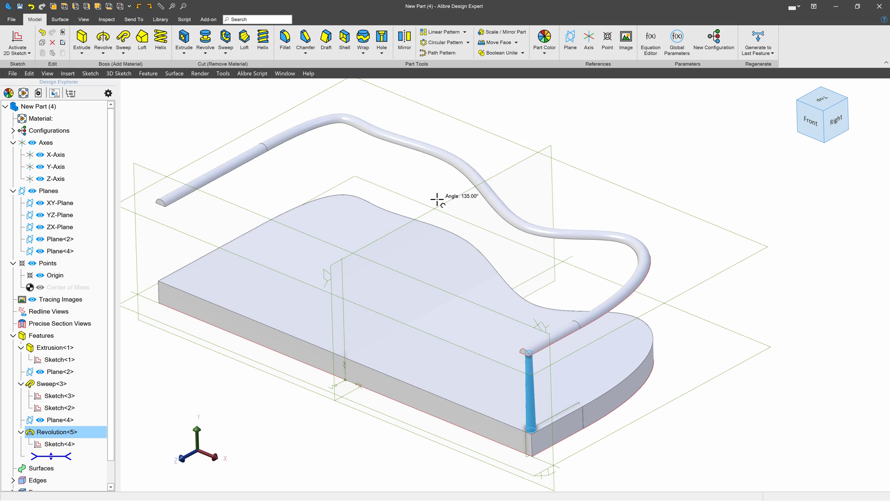
{"action": "left_click", "coordinate": [532, 110]}
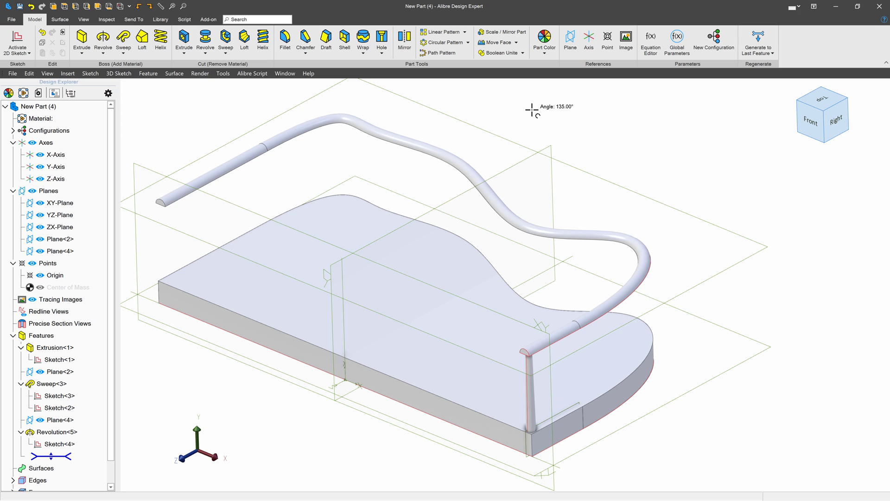
- Start a sketch on the deck's top face and project the slab edges Edge<11> and Edge<8> into it
{"action": "left_click", "coordinate": [403, 297]}
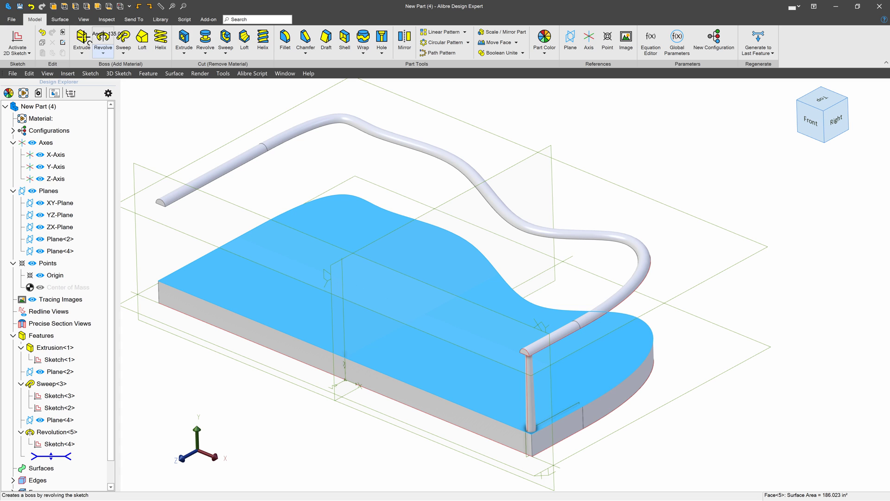
{"action": "left_click", "coordinate": [18, 40]}
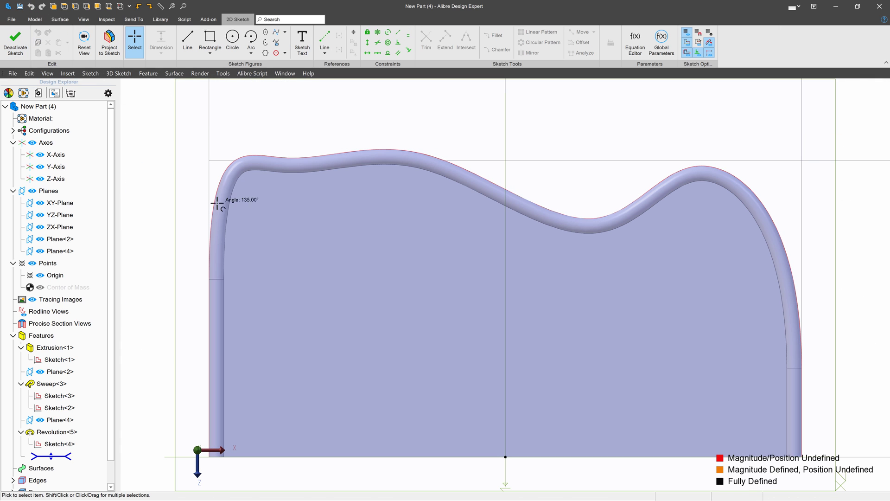
{"action": "middle_click_drag", "start_coordinate": [610, 325], "coordinate": [689, 353]}
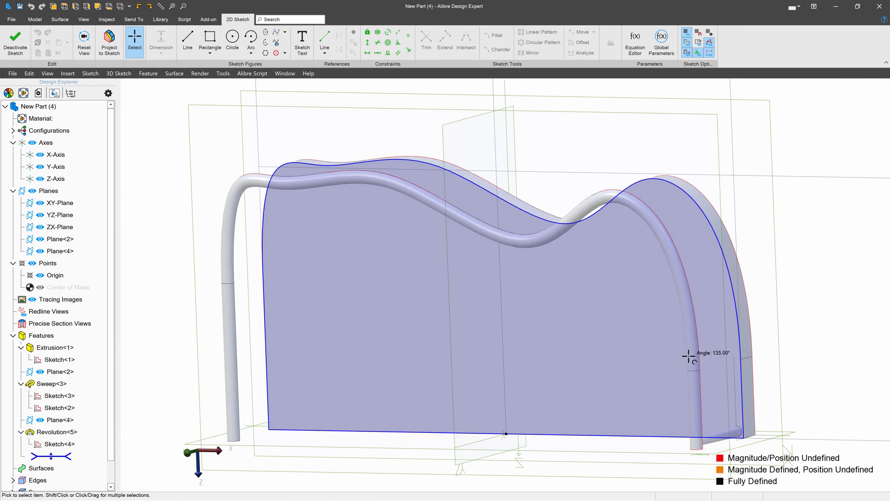
{"action": "key", "text": "p"}
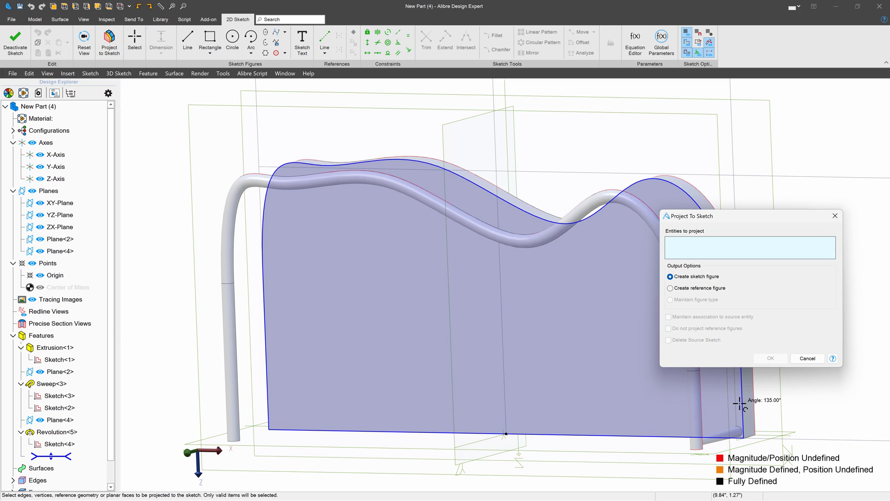
{"action": "left_click", "coordinate": [743, 397]}
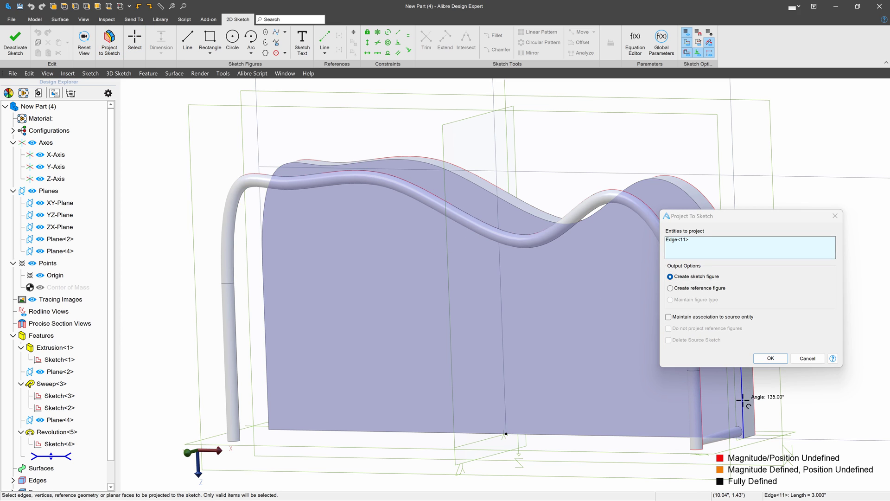
{"action": "left_click_drag", "start_coordinate": [697, 215], "coordinate": [808, 84]}
{"action": "left_click", "coordinate": [704, 211]}
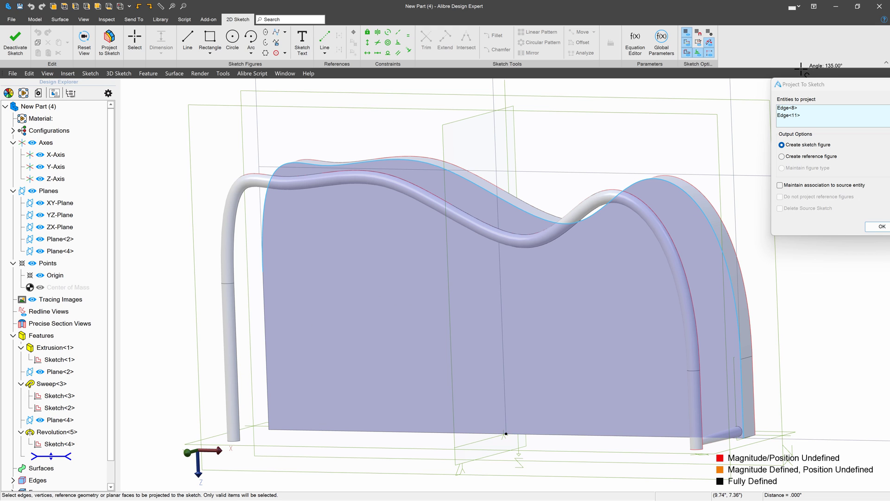
{"action": "left_click", "coordinate": [503, 242]}
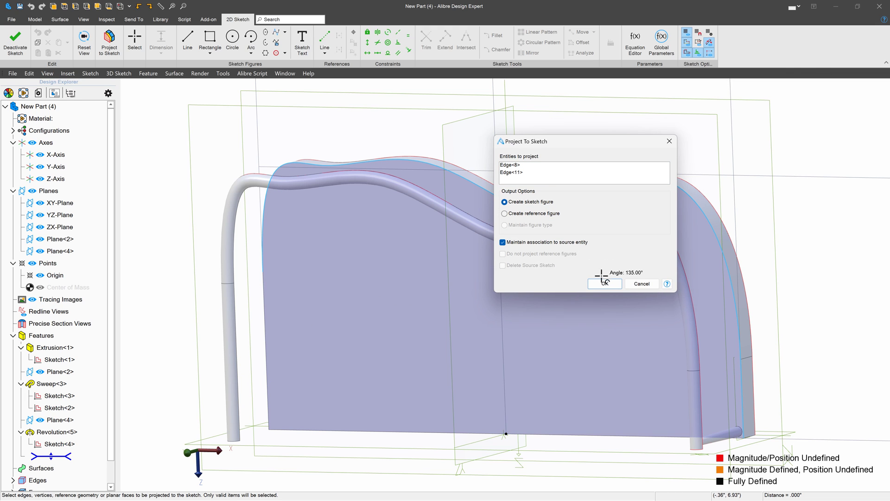
{"action": "left_click", "coordinate": [604, 283]}
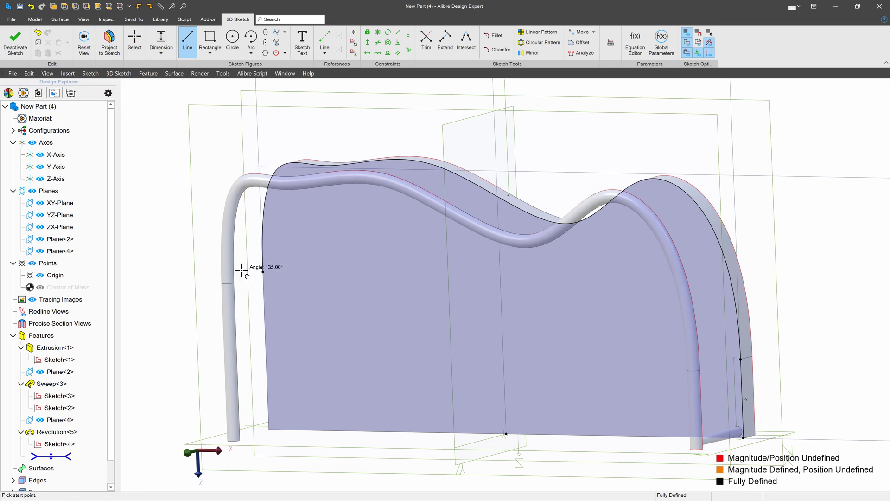
- Draw a vertical line down the left edge, dimension it .25" from the bottom, and finish the sketch
{"action": "left_click", "coordinate": [263, 272]}
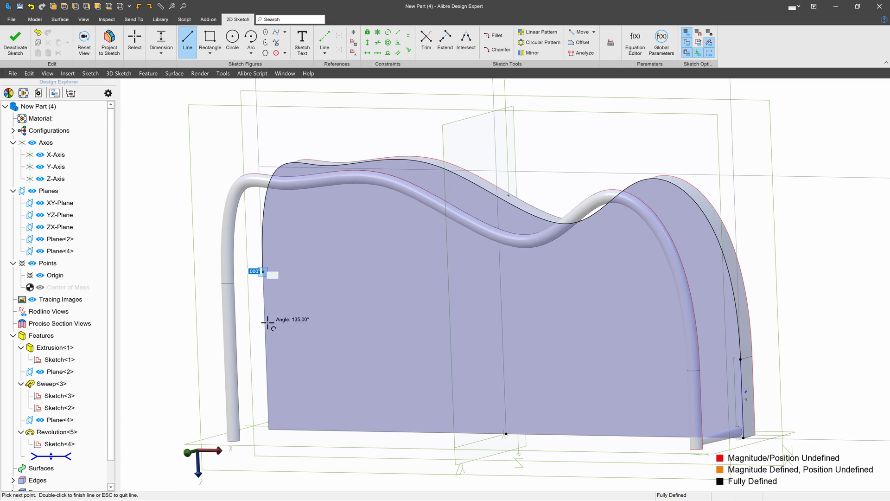
{"action": "left_click", "coordinate": [268, 412]}
{"action": "key", "text": "Escape"}
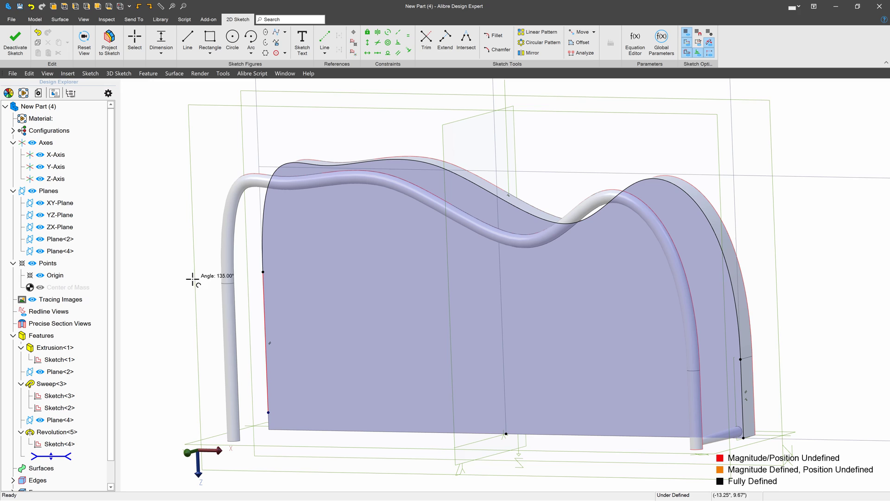
{"action": "left_click", "coordinate": [281, 429]}
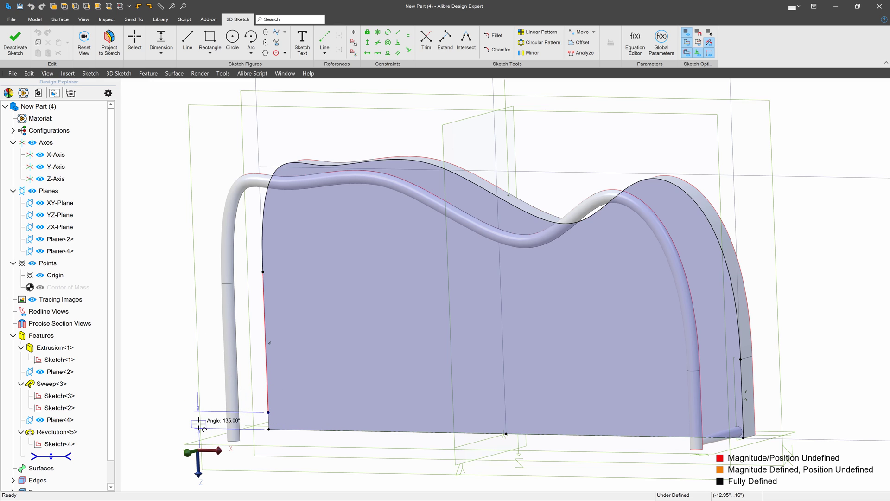
{"action": "left_click", "coordinate": [200, 422]}
{"action": "type", "text": ".25"}
{"action": "key", "text": "Return"}
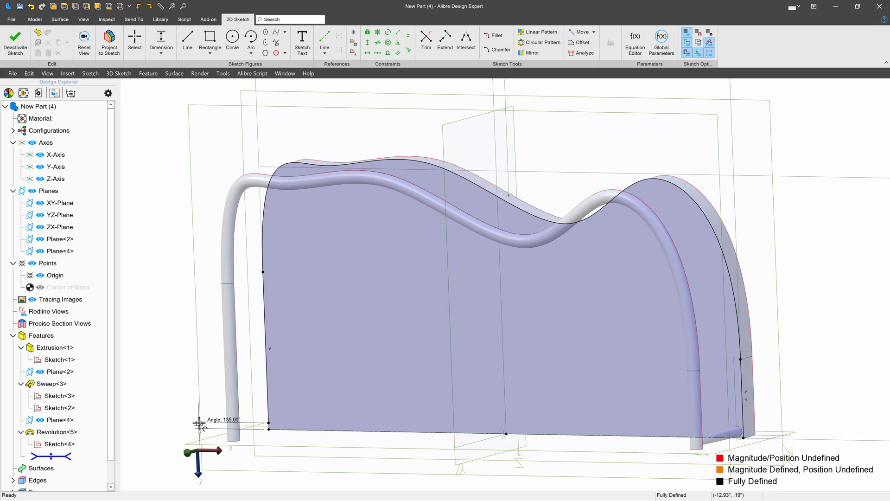
{"action": "scroll", "coordinate": [174, 301], "scroll_direction": "down", "scroll_amount": 2}
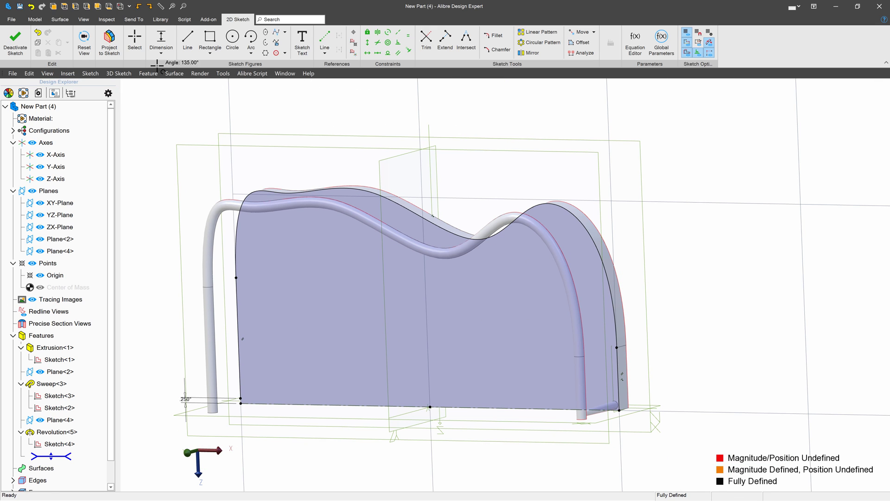
{"action": "left_click", "coordinate": [15, 42]}
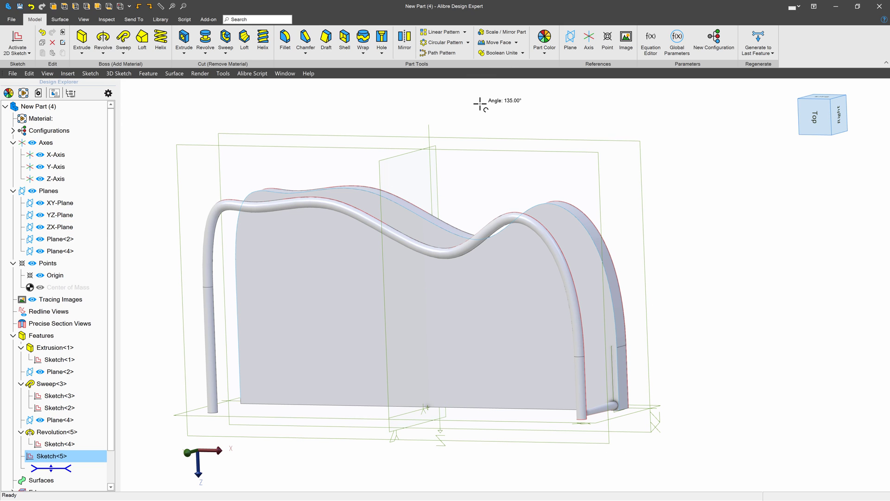
- Set up a path pattern with Revolution<5> as the feature and Sketch<5> as the path
{"action": "key", "text": "Escape"}
{"action": "left_click", "coordinate": [438, 52]}
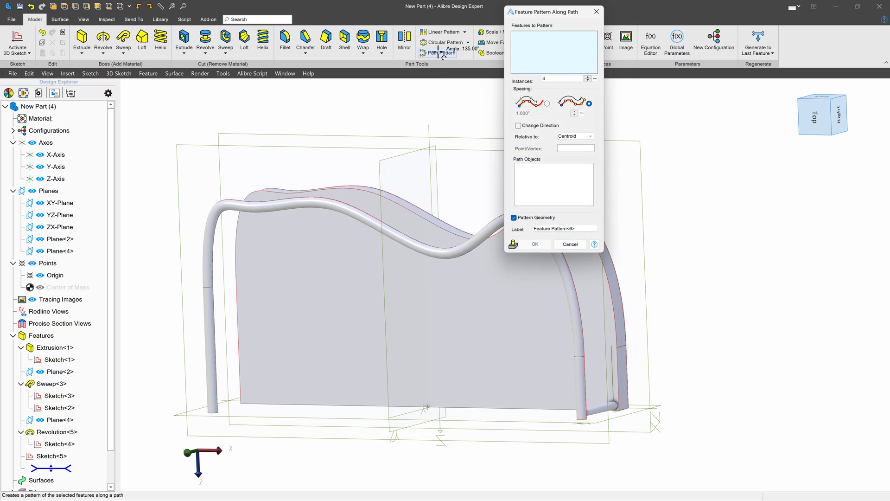
{"action": "left_click_drag", "start_coordinate": [543, 10], "coordinate": [684, 147]}
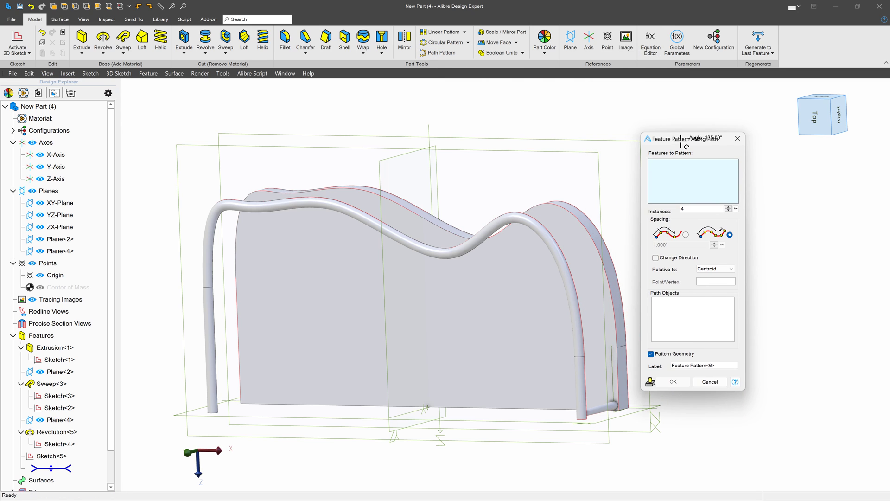
{"action": "left_click", "coordinate": [608, 411]}
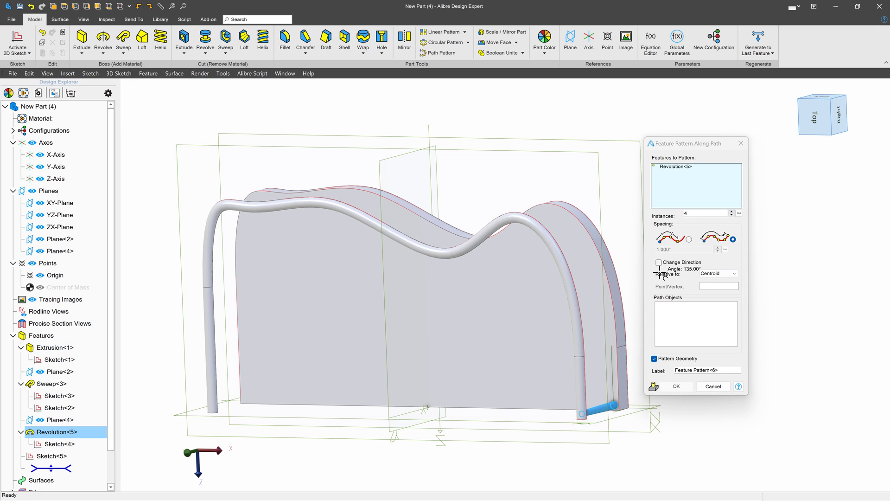
{"action": "left_click", "coordinate": [669, 306]}
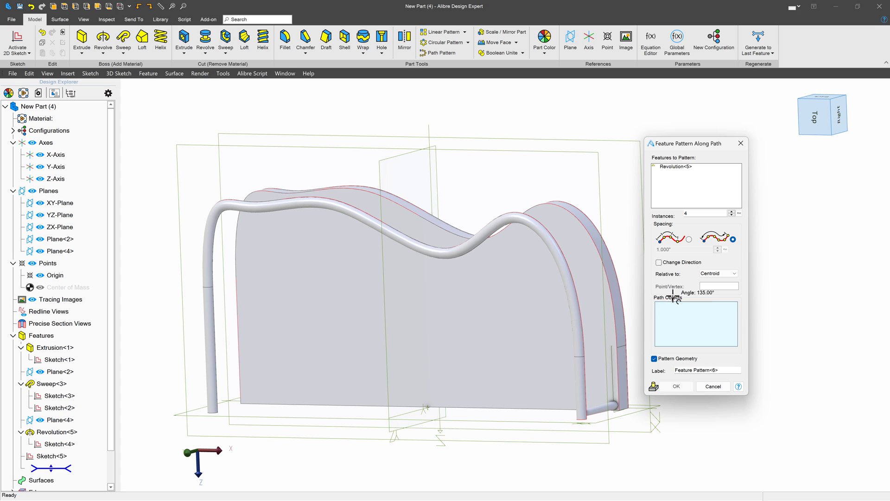
{"action": "left_click", "coordinate": [60, 455]}
{"action": "mouse_move", "coordinate": [302, 403]}
{"action": "middle_mouse_down"}
{"action": "mouse_move", "coordinate": [297, 388]}
{"action": "mouse_move", "coordinate": [268, 380]}
{"action": "middle_mouse_up"}
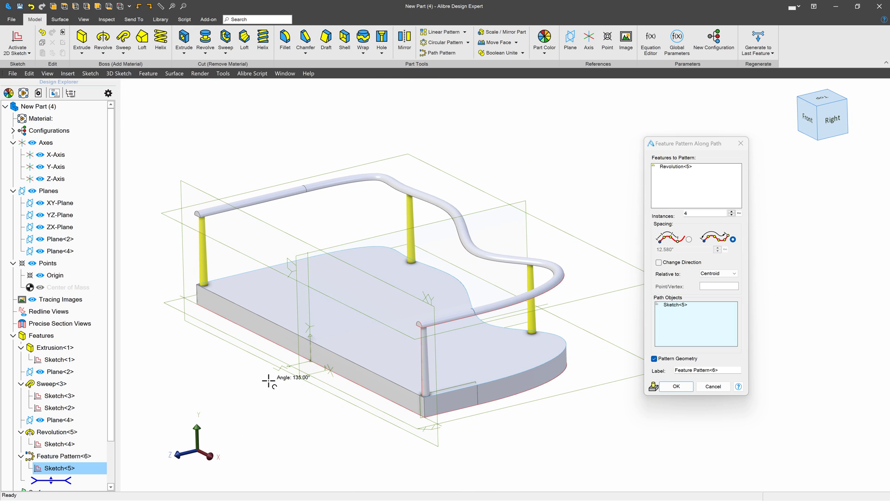
- Set the pattern to 25 instances and create Feature Pattern<6>
{"action": "left_click", "coordinate": [717, 212]}
{"action": "left_click", "coordinate": [681, 189]}
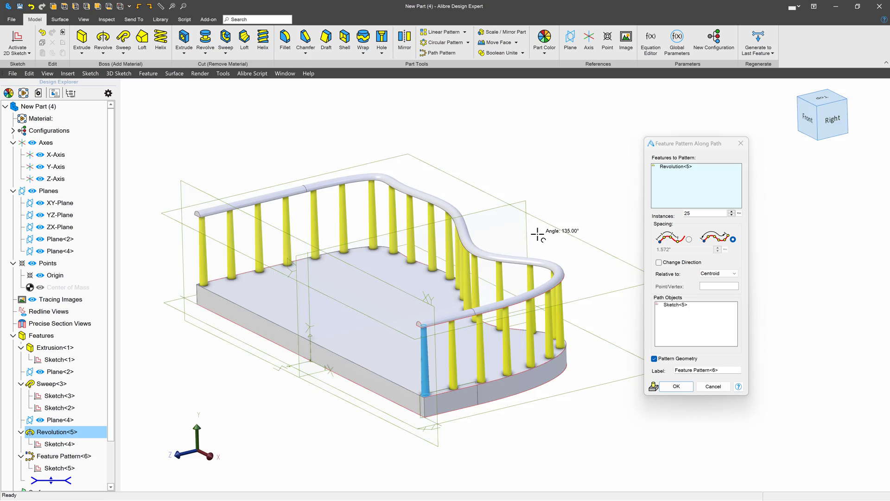
{"action": "left_click_drag", "start_coordinate": [537, 258], "coordinate": [517, 241]}
{"action": "key", "text": "ctrl+i"}
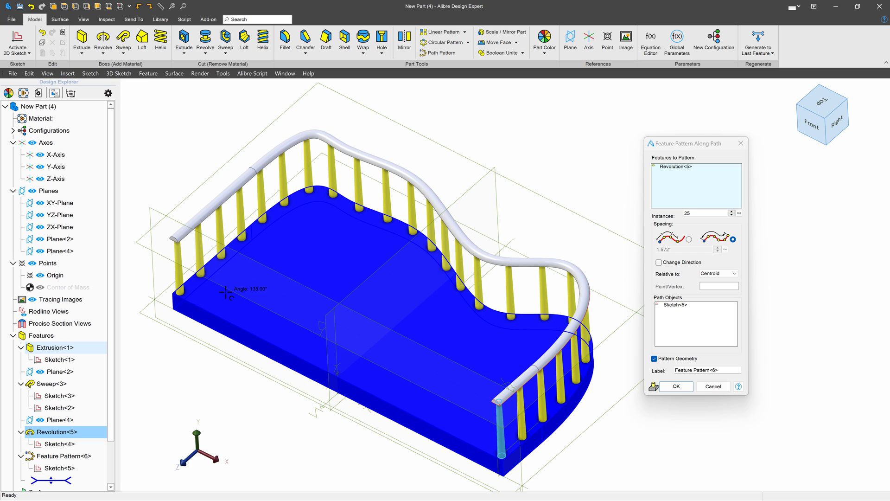
{"action": "left_click", "coordinate": [676, 386]}
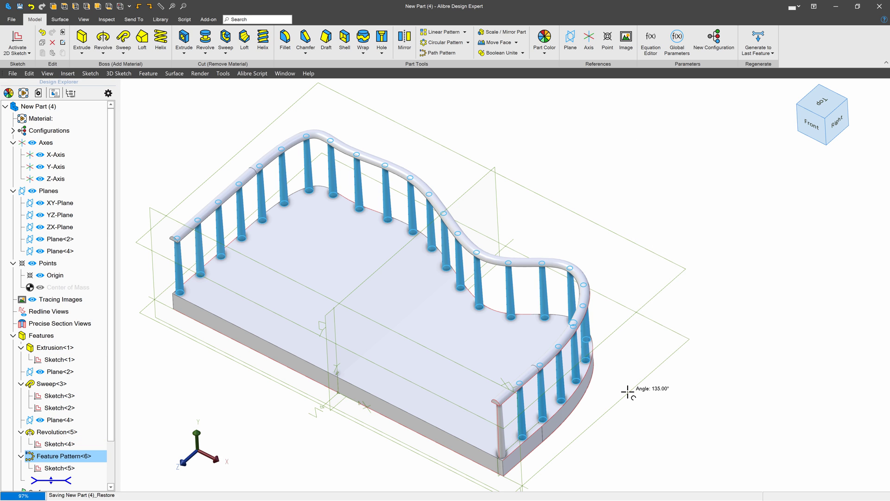
{"action": "left_click_drag", "start_coordinate": [620, 390], "coordinate": [393, 294]}
{"action": "scroll", "coordinate": [477, 224], "scroll_direction": "up", "scroll_amount": 4}
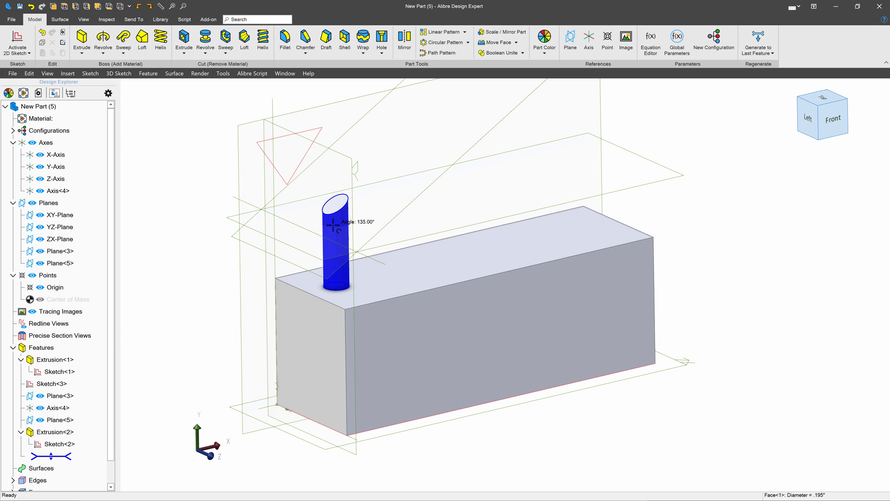
- In New Part (5), edit Extrusion<2> and keep it extruding To Geometry up to Plane<5>
{"action": "left_click", "coordinate": [440, 52]}
{"action": "left_click", "coordinate": [741, 143]}
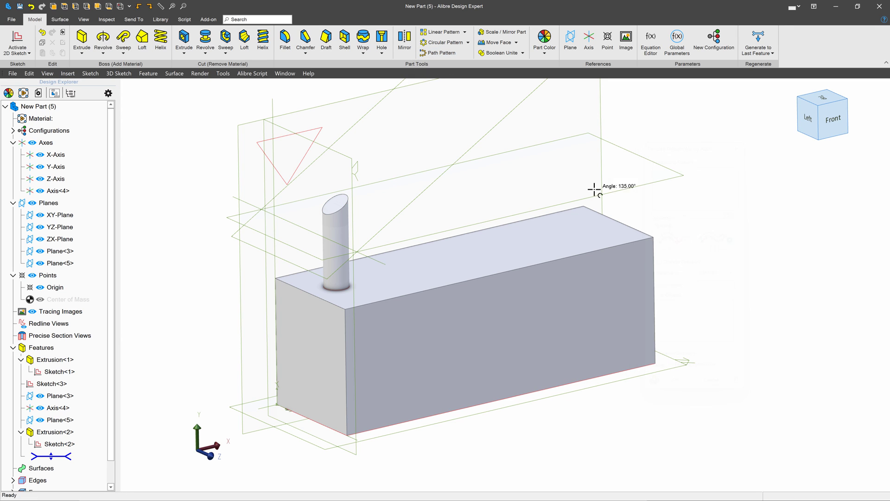
{"action": "right_click", "coordinate": [53, 432]}
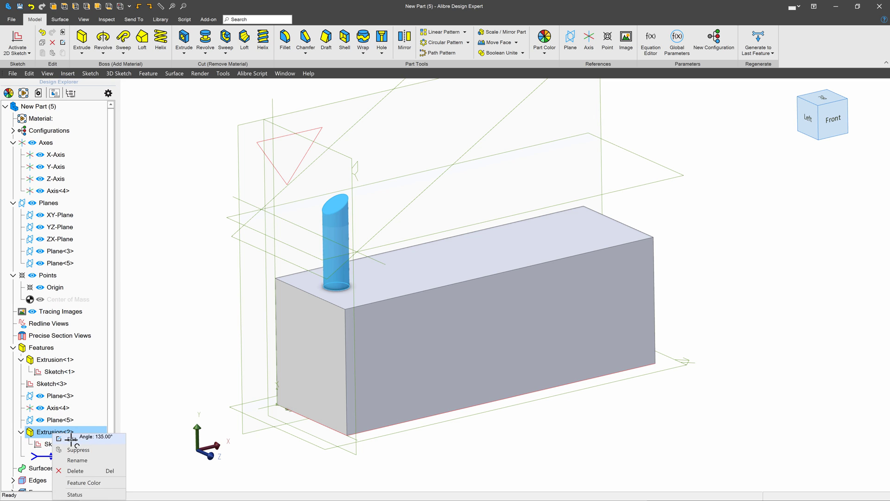
{"action": "left_click", "coordinate": [71, 438]}
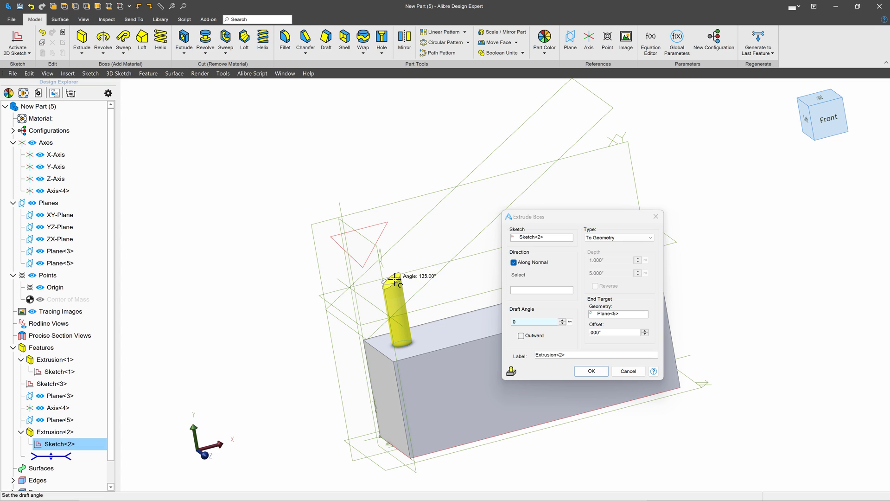
{"action": "left_click", "coordinate": [591, 371]}
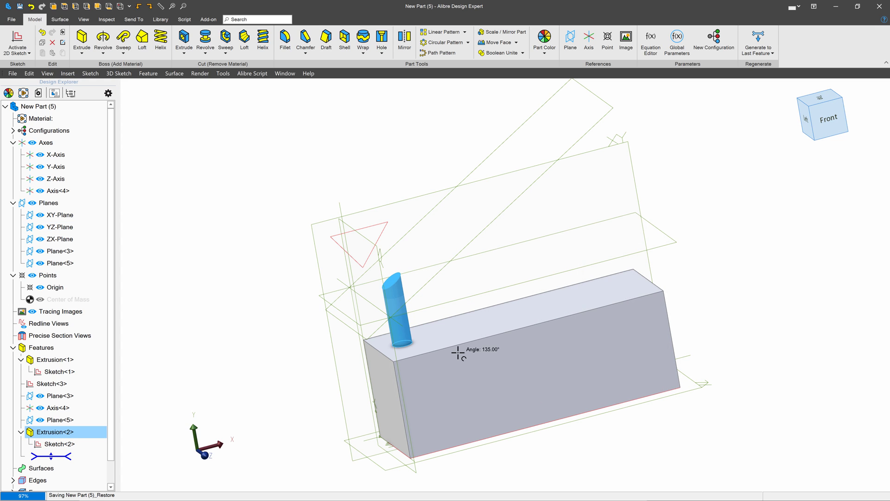
- Preview a path pattern of Extrusion<2> along Edge<10> with Pattern Geometry unchecked, seen from the front
{"action": "left_click", "coordinate": [438, 53]}
{"action": "left_click", "coordinate": [272, 306]}
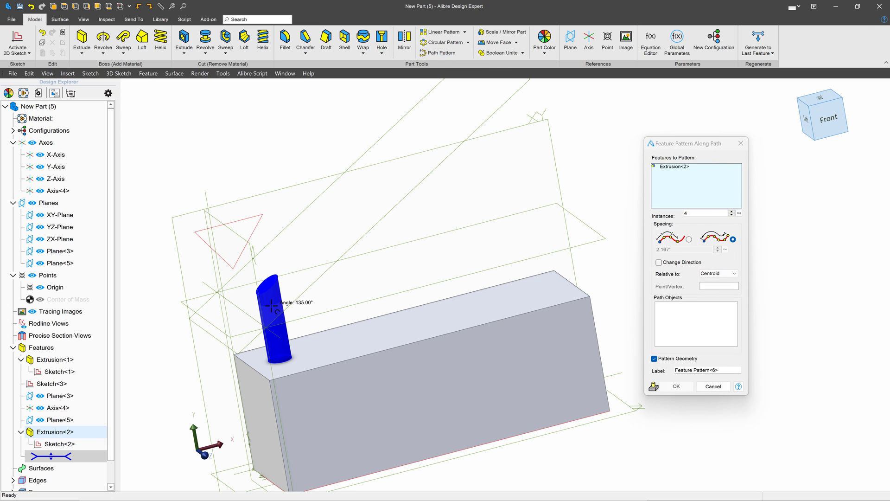
{"action": "left_click", "coordinate": [685, 328]}
{"action": "left_click", "coordinate": [502, 319]}
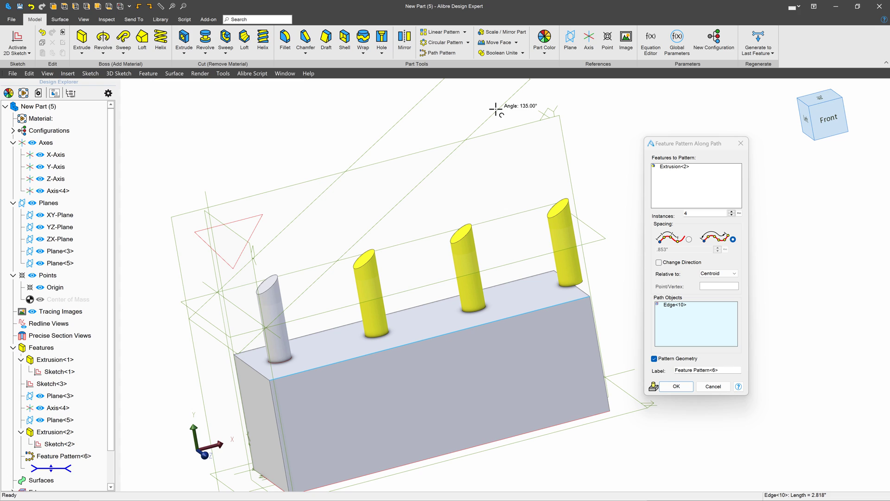
{"action": "left_click", "coordinate": [654, 358]}
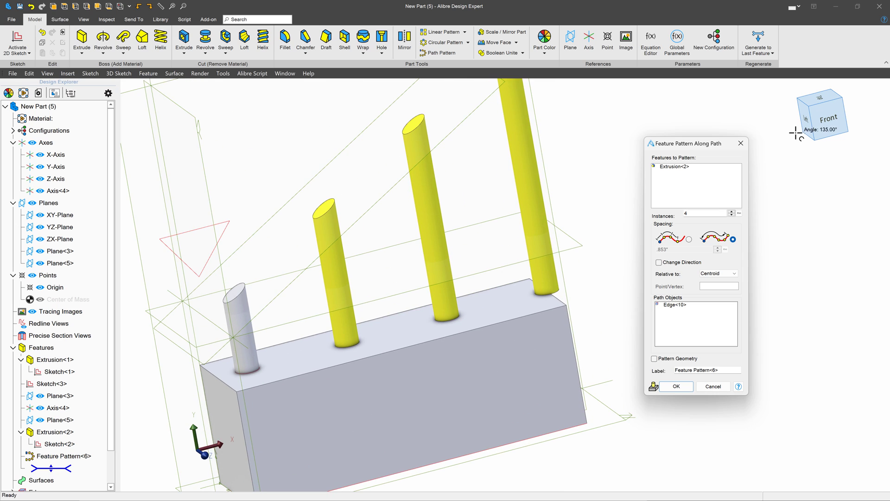
{"action": "left_click", "coordinate": [821, 119]}
{"action": "scroll", "coordinate": [482, 304], "scroll_direction": "up", "scroll_amount": 2}
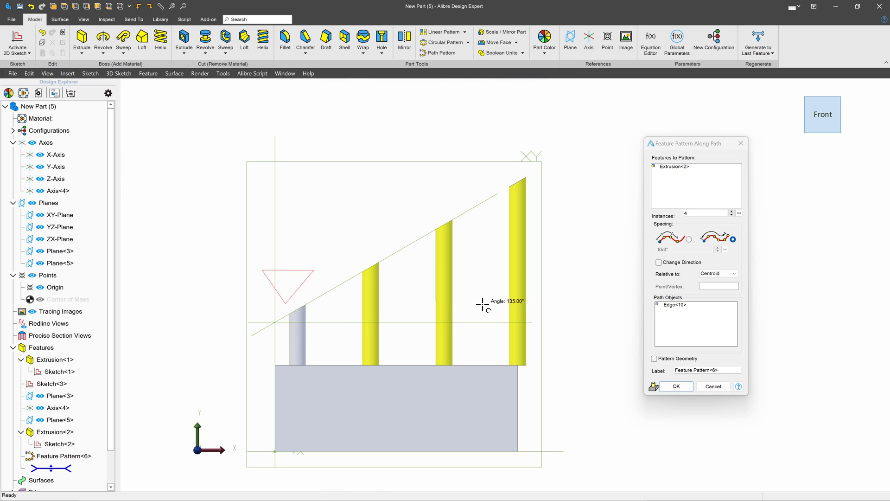